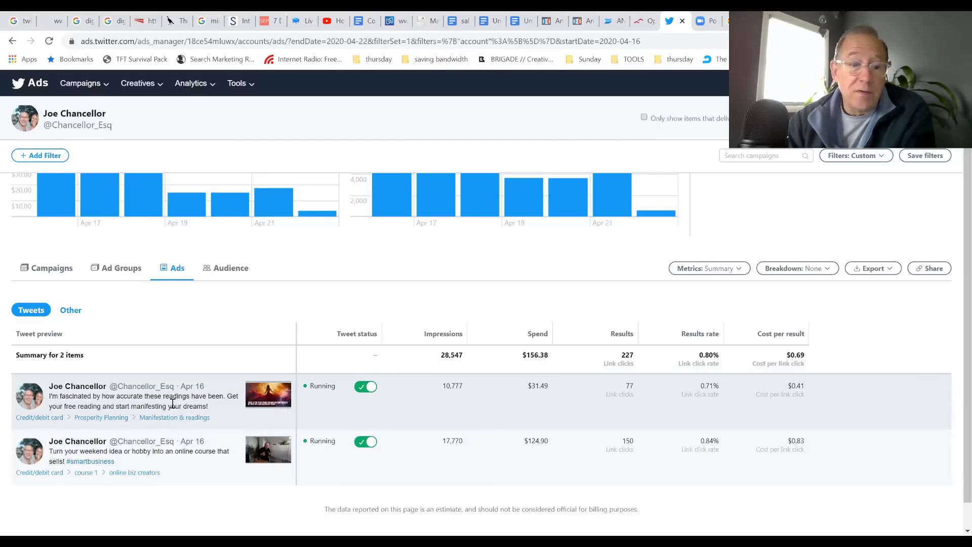
Open the 'online biz creators' ad group and preview its one running tweet (17,771 impressions, $124.90 spend).
scroll(157, 459, "down", 1)
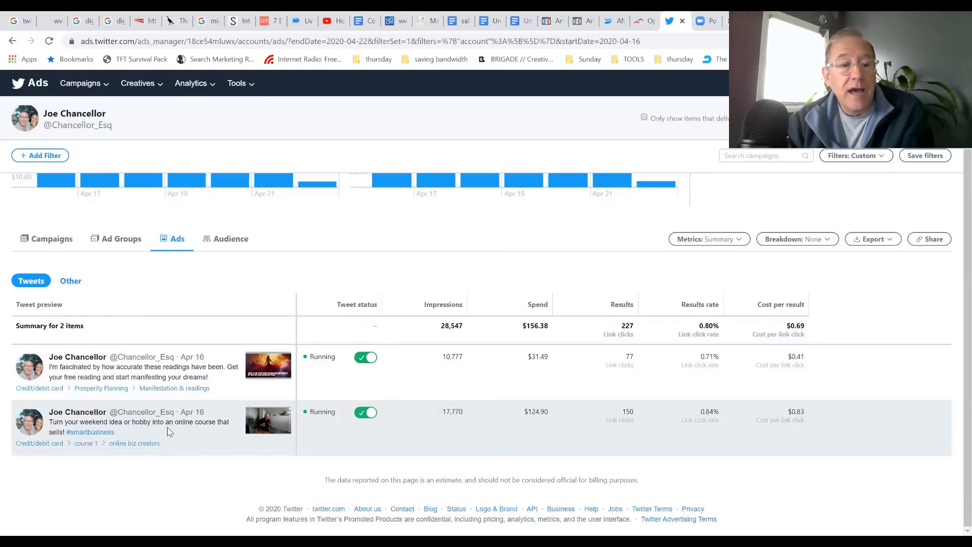
left_click(63, 413)
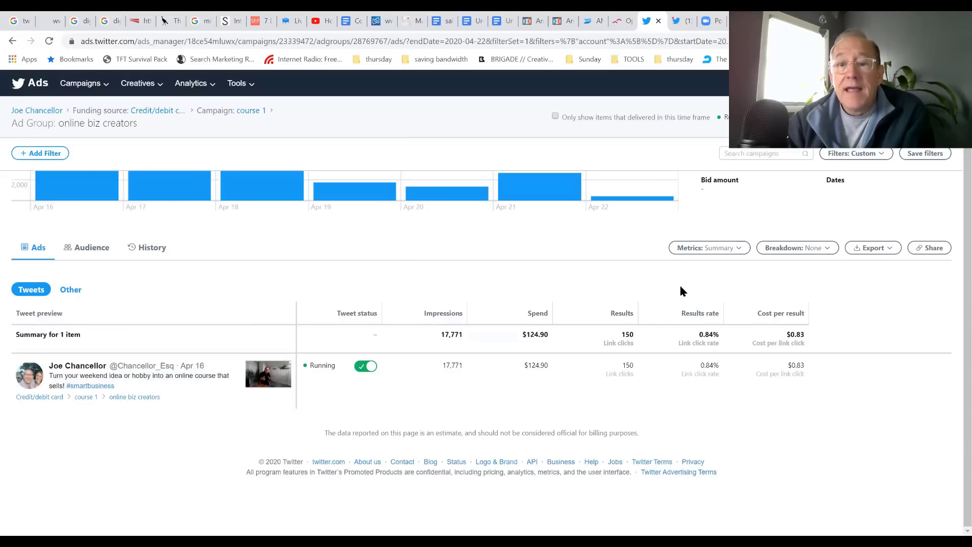
mouse_move(263, 381)
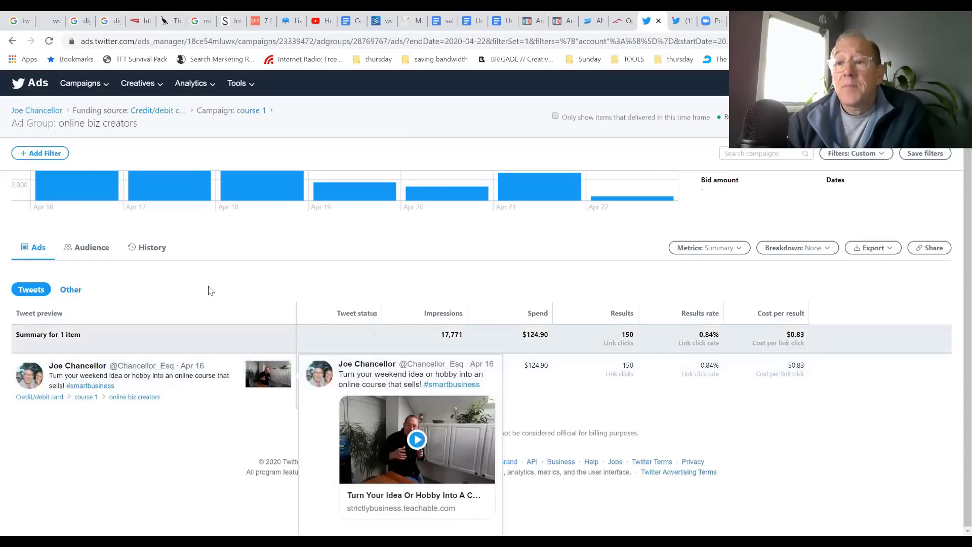
scroll(211, 290, "up", 1)
mouse_move(269, 420)
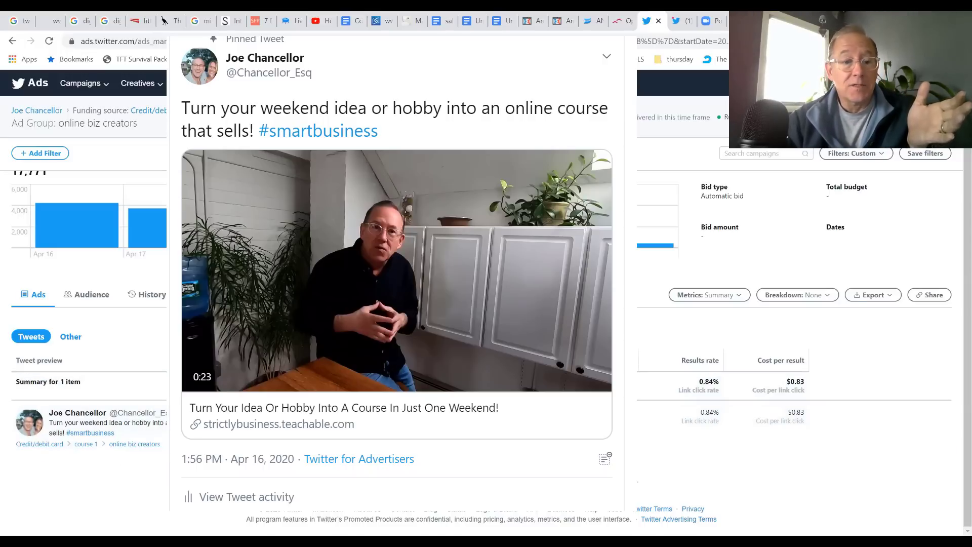
scroll(395, 303, "down", 1)
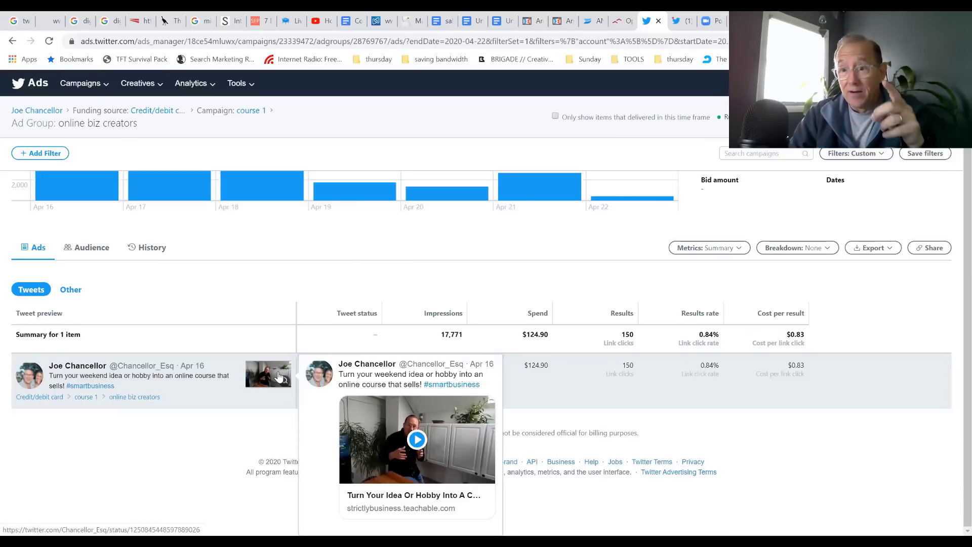
scroll(749, 362, "up", 1)
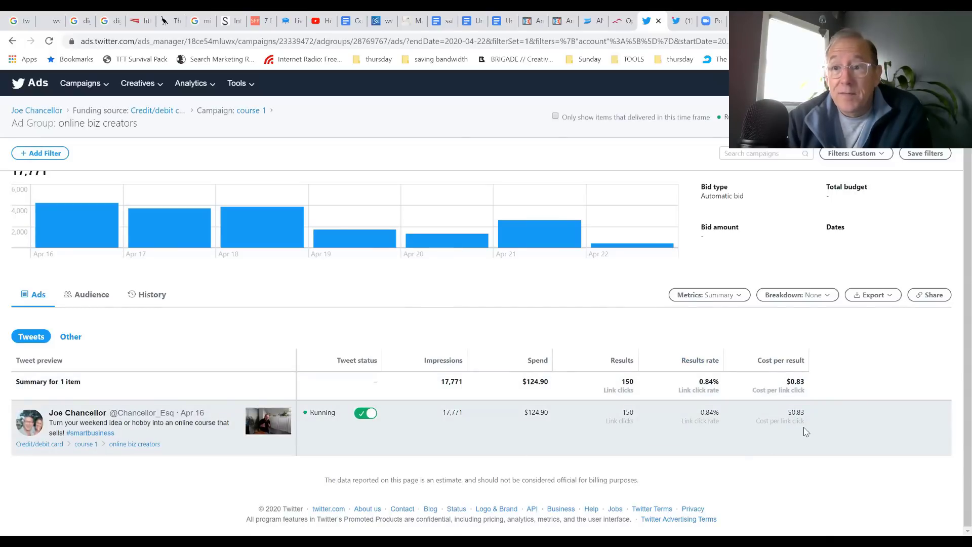
scroll(226, 334, "up", 1)
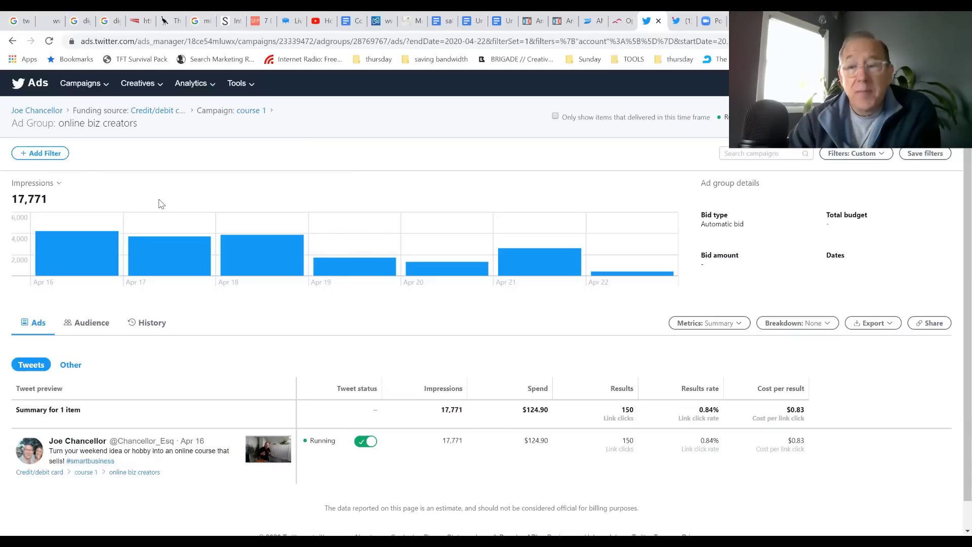
Create a new campaign with the Followers objective and reach its setup page showing a $100.00 daily budget.
mouse_move(248, 227)
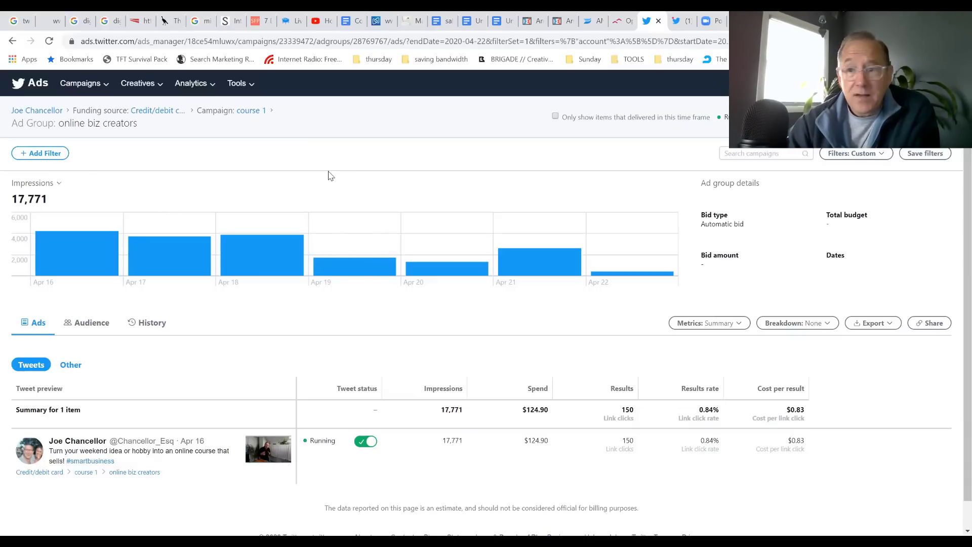
left_click(91, 89)
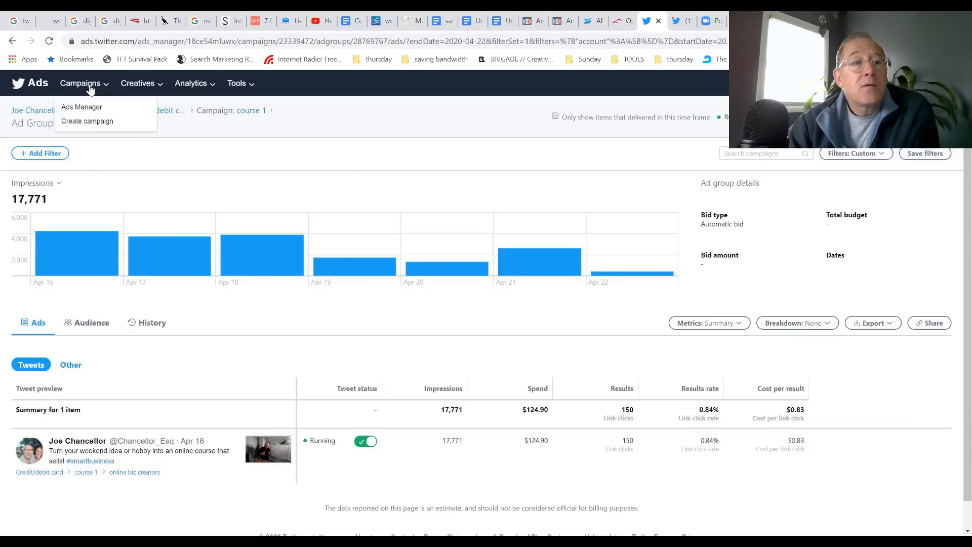
left_click(94, 121)
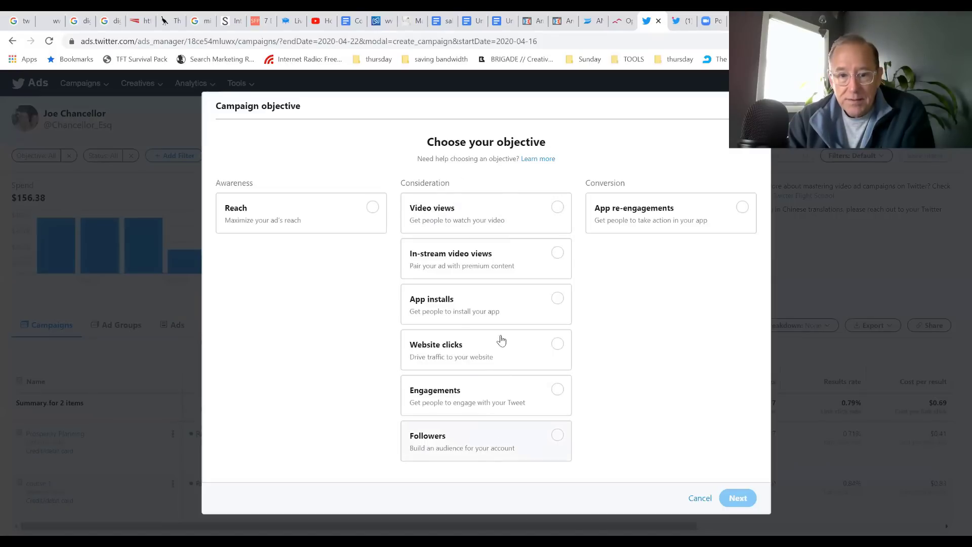
left_click(566, 437)
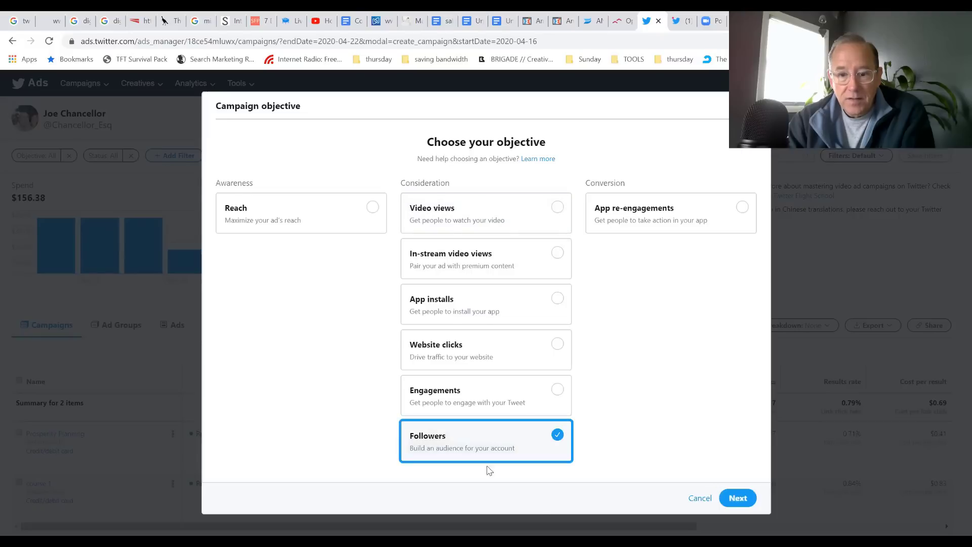
left_click(744, 499)
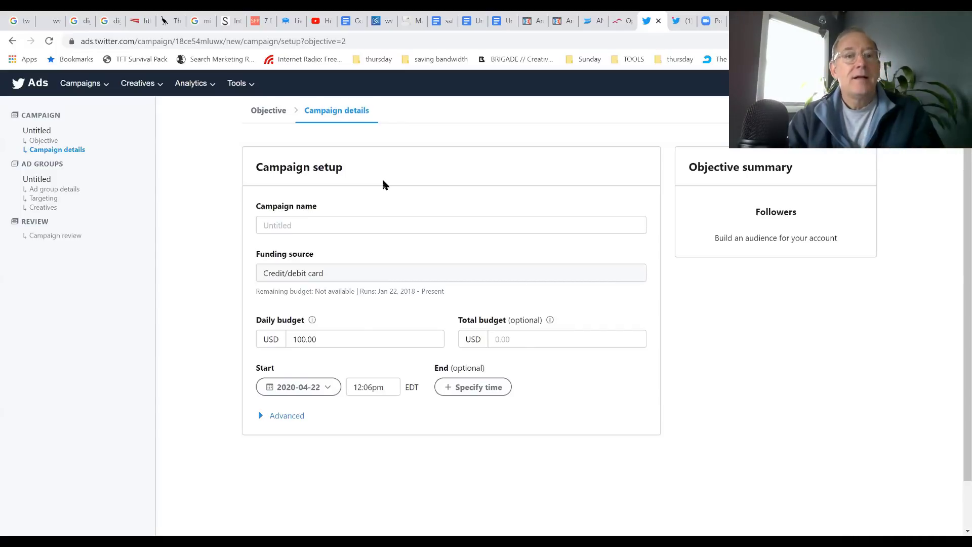
Name the campaign 'followers'.
left_click(340, 222)
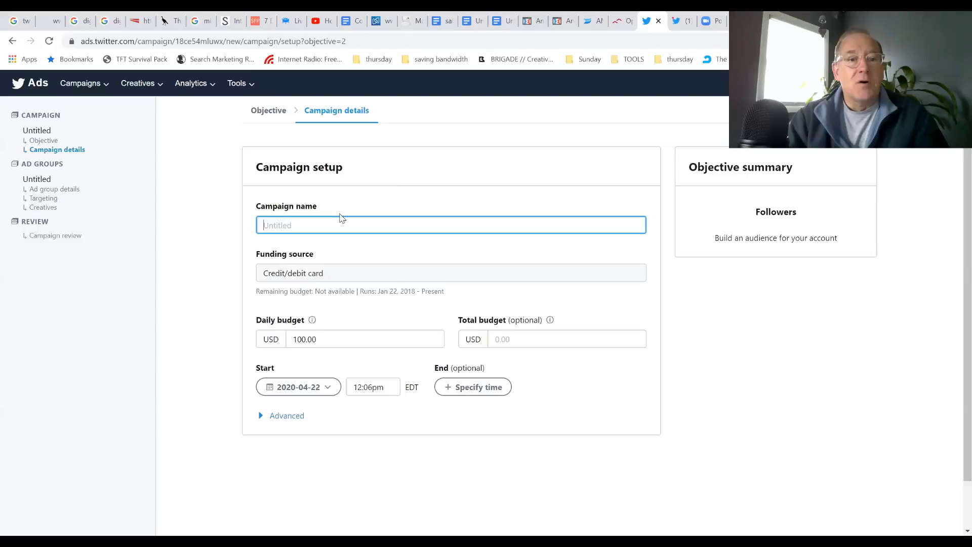
left_click(325, 246)
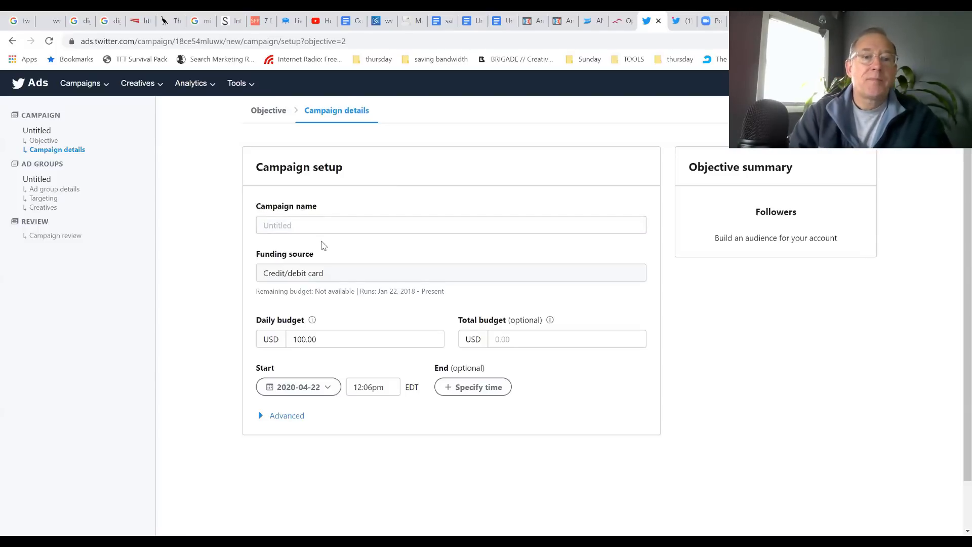
left_click(327, 231)
type("followers")
key("Tab")
left_click(136, 254)
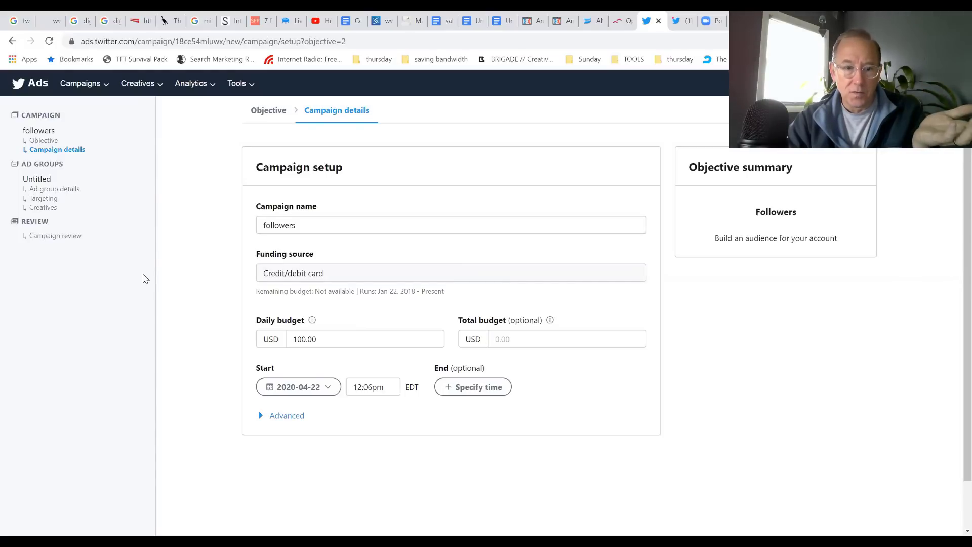
Change the daily budget from 100.00 to 2.00 and leave the total budget empty.
double_click(306, 338)
type("2.00.00")
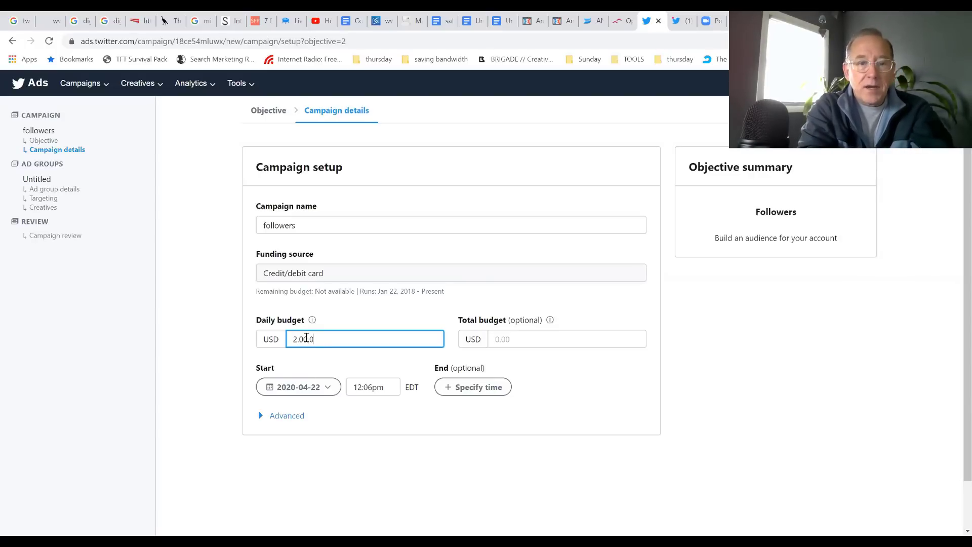
key("BackSpace")
key("BackSpace")
key("BackSpace")
key("BackSpace")
key("BackSpace")
key("BackSpace")
type(".00")
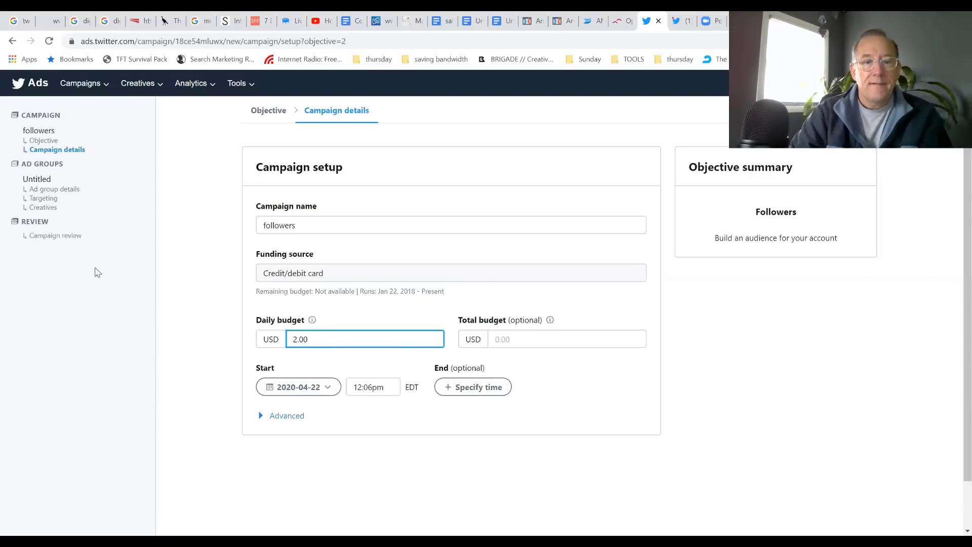
left_click(97, 273)
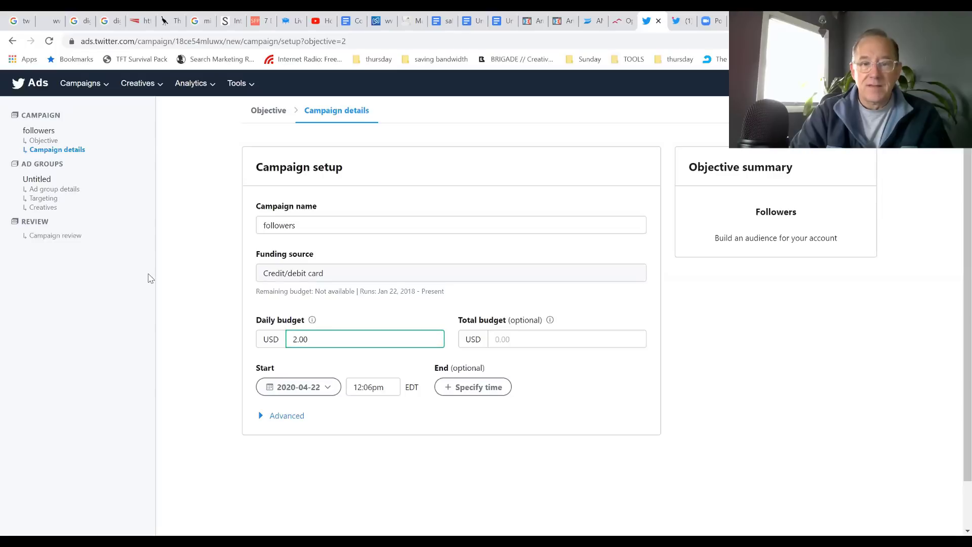
left_click(525, 347)
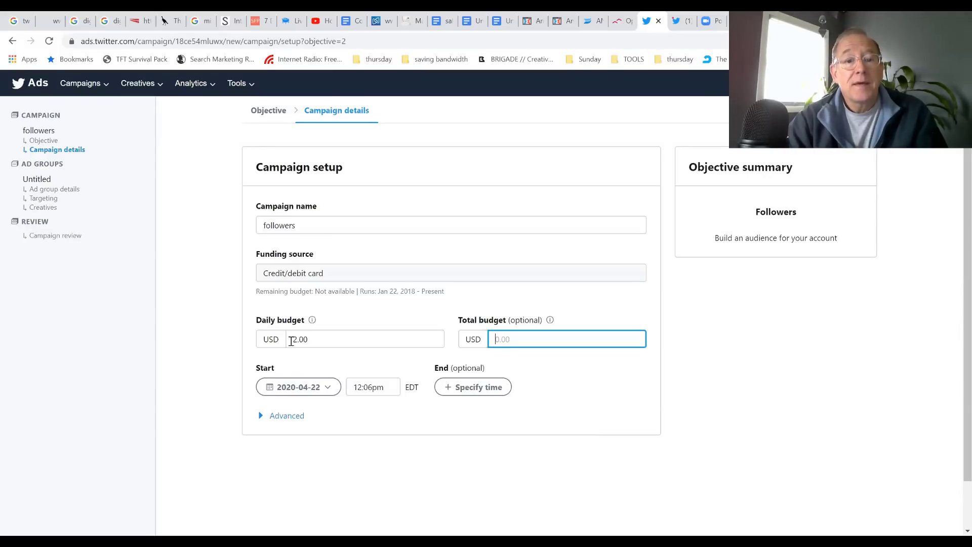
scroll(274, 435, "down", 1)
left_click(313, 431)
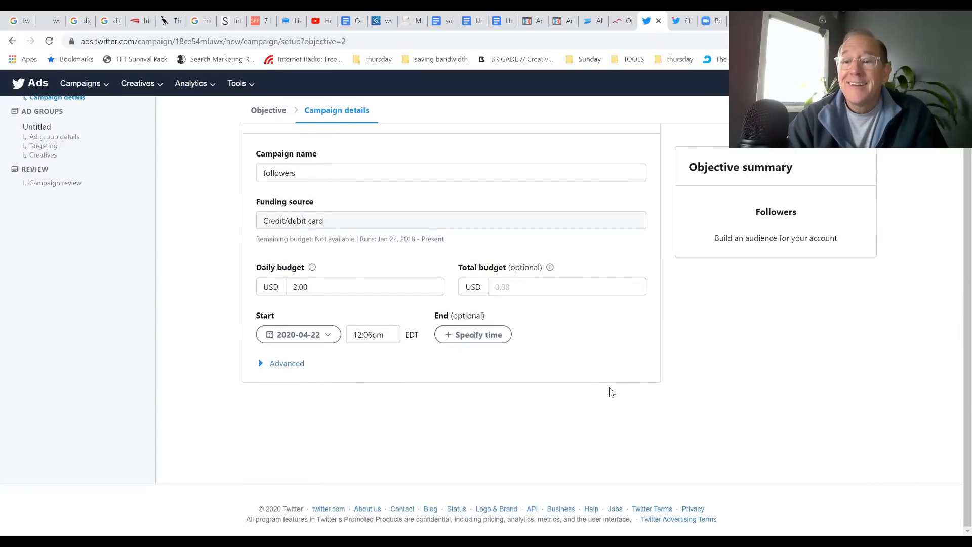
scroll(616, 506, "up", 1)
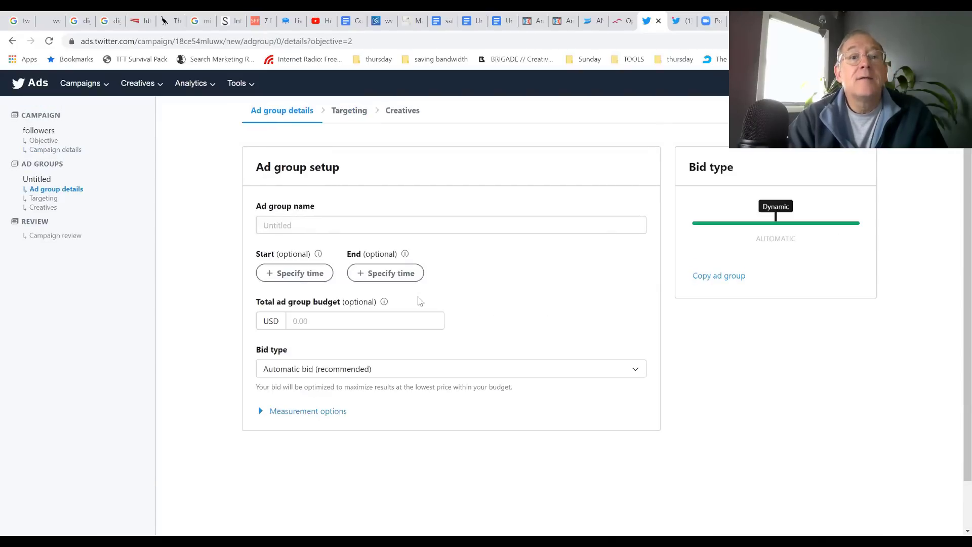
Enter 'Business owners & entrepreneurs' as the ad group name.
left_click(363, 220)
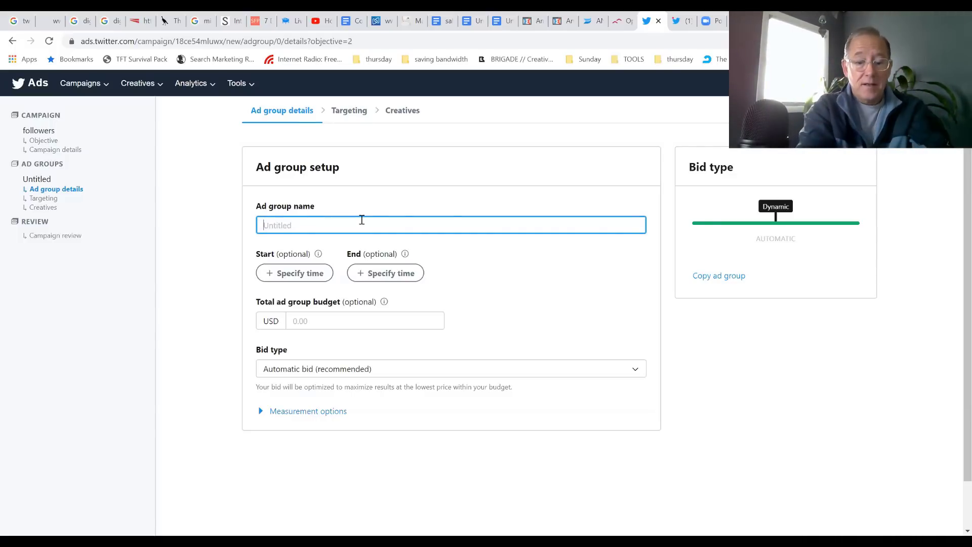
type("Business owners & entrepreneurs")
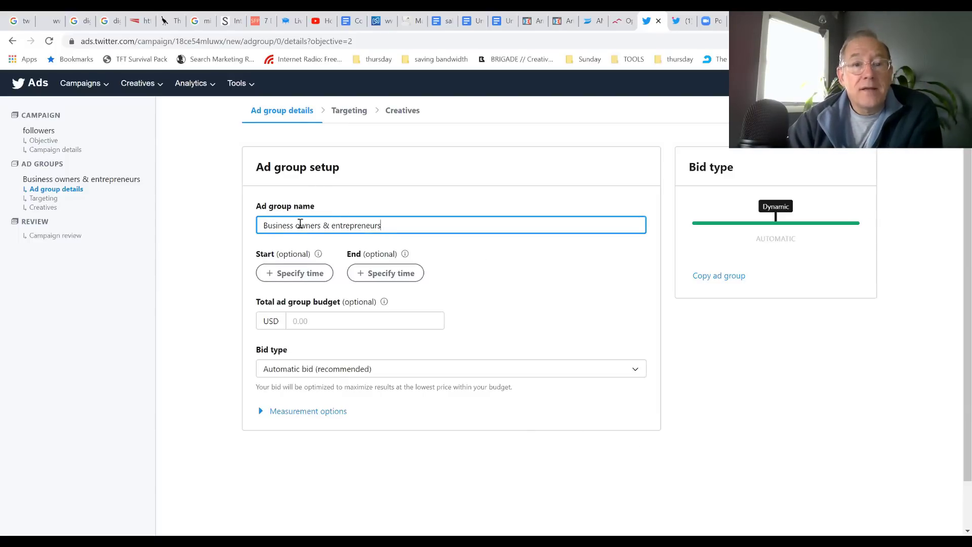
left_click(465, 280)
scroll(494, 297, "down", 1)
scroll(494, 297, "down", 1)
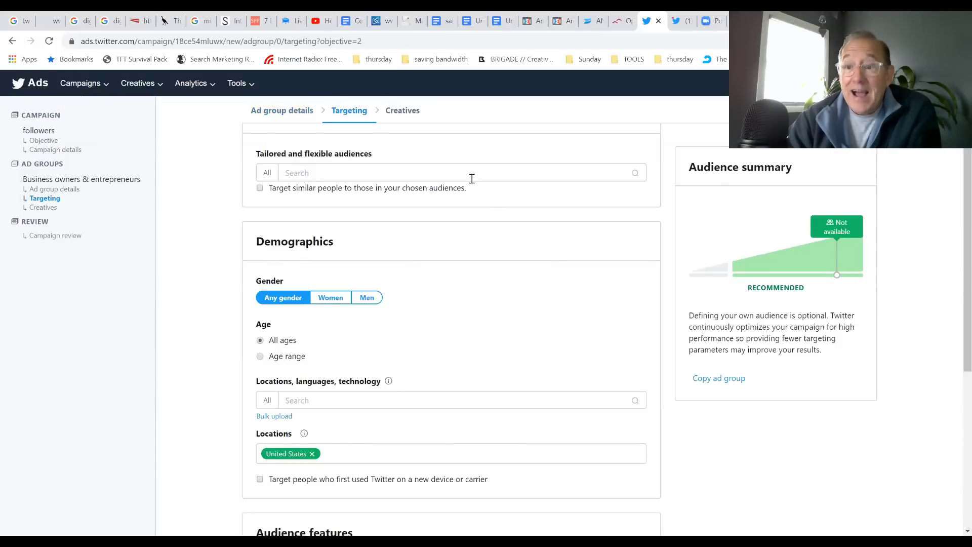
left_click(440, 173)
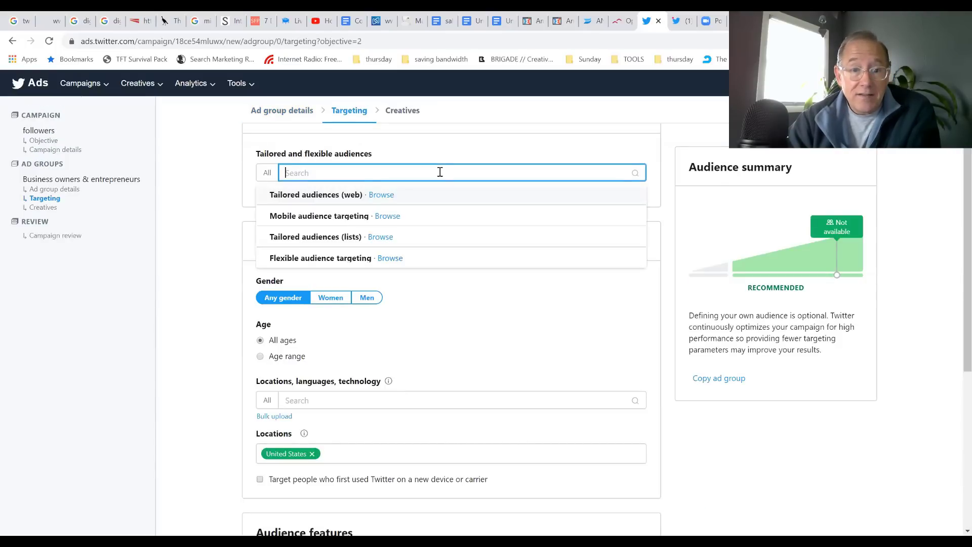
left_click(185, 201)
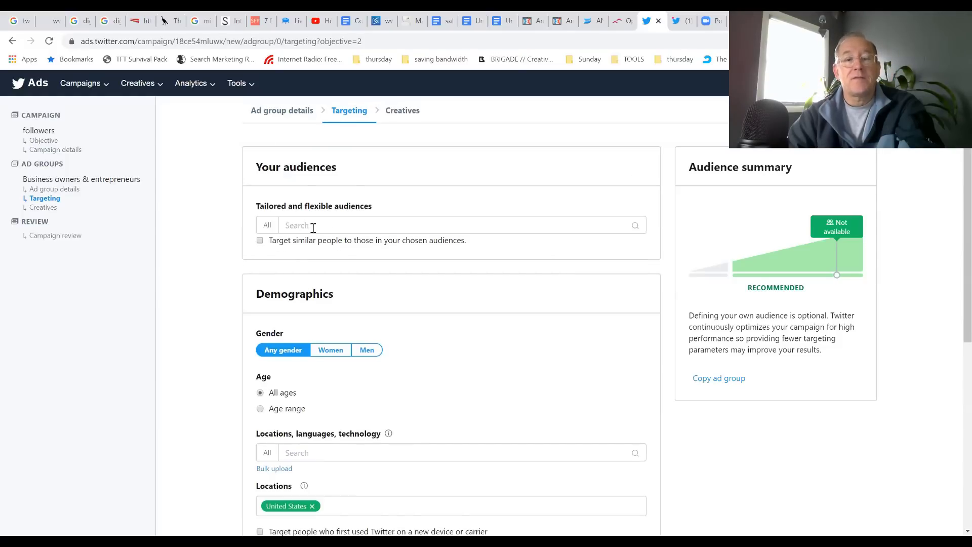
scroll(313, 228, "down", 1)
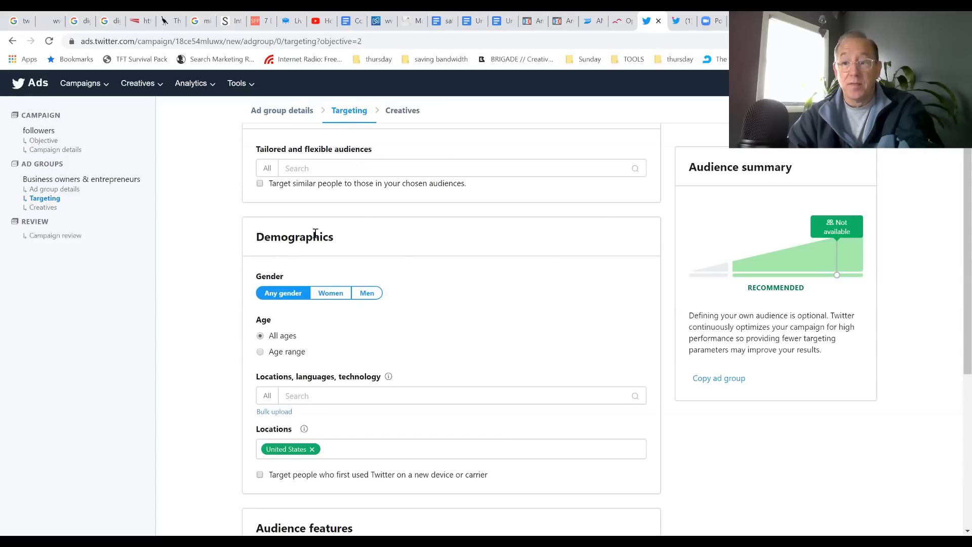
scroll(424, 260, "down", 2)
scroll(338, 242, "up", 2)
scroll(305, 222, "down", 1)
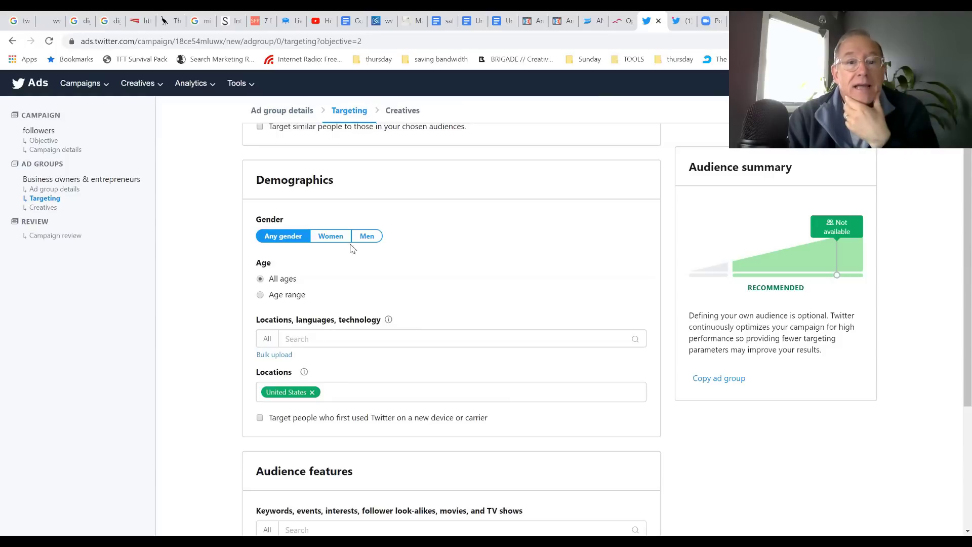
Switch age targeting from all ages to an age range of 35 and up.
left_click(262, 295)
left_click(318, 312)
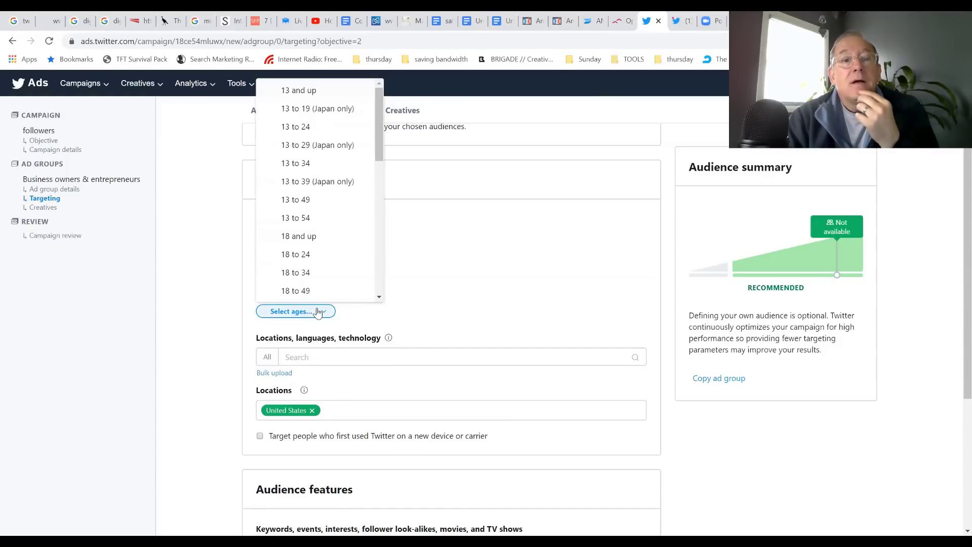
scroll(335, 257, "down", 7)
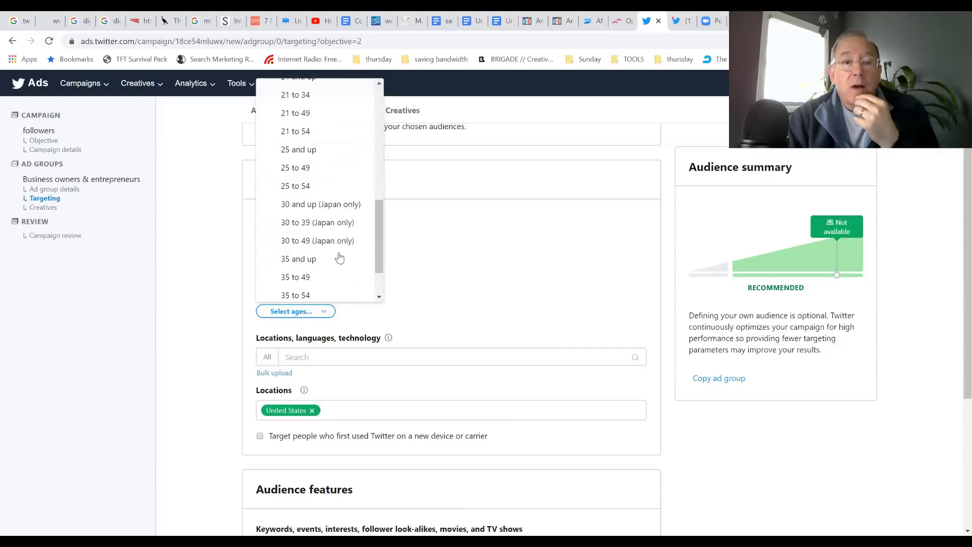
left_click(310, 264)
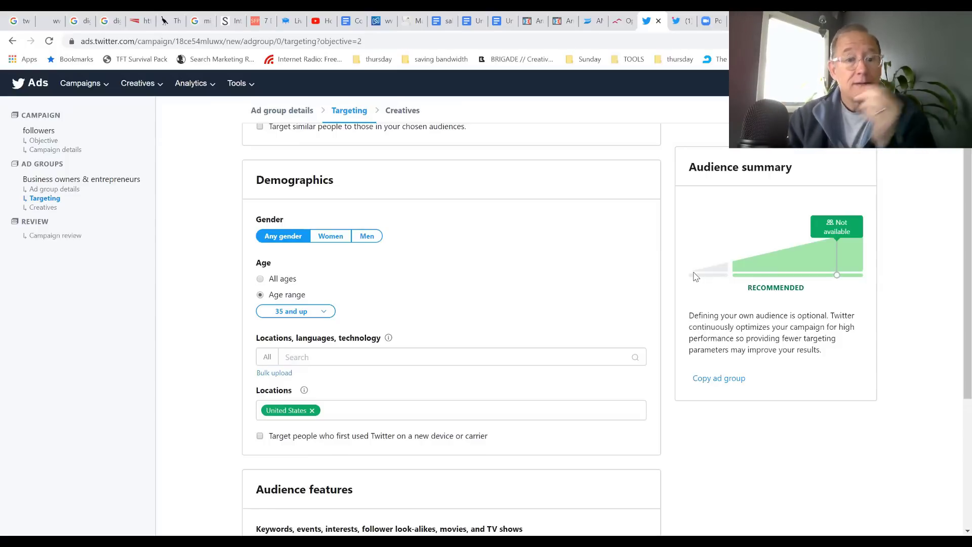
Scroll to Audience features and open the keywords, events and interests search dropdown.
scroll(312, 247, "down", 1)
scroll(312, 247, "down", 2)
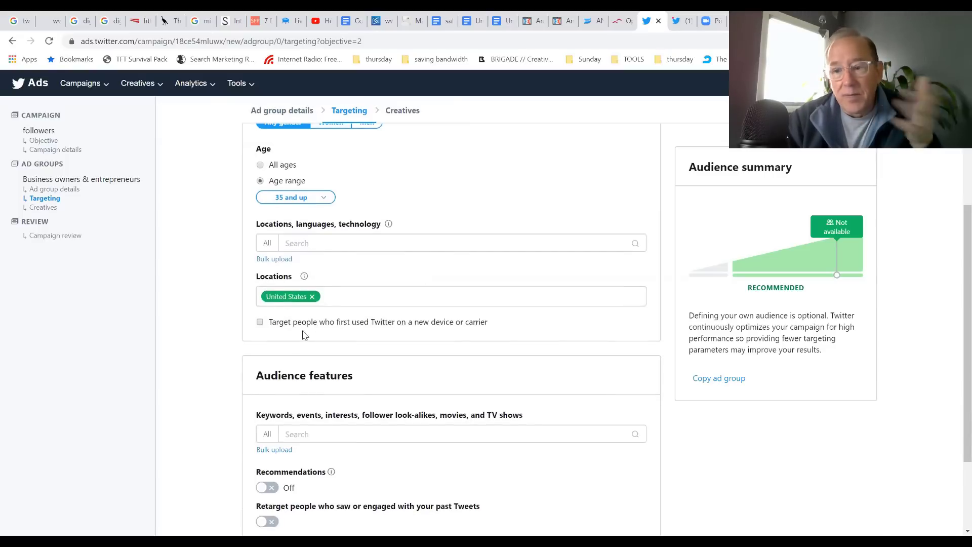
scroll(337, 327, "down", 1)
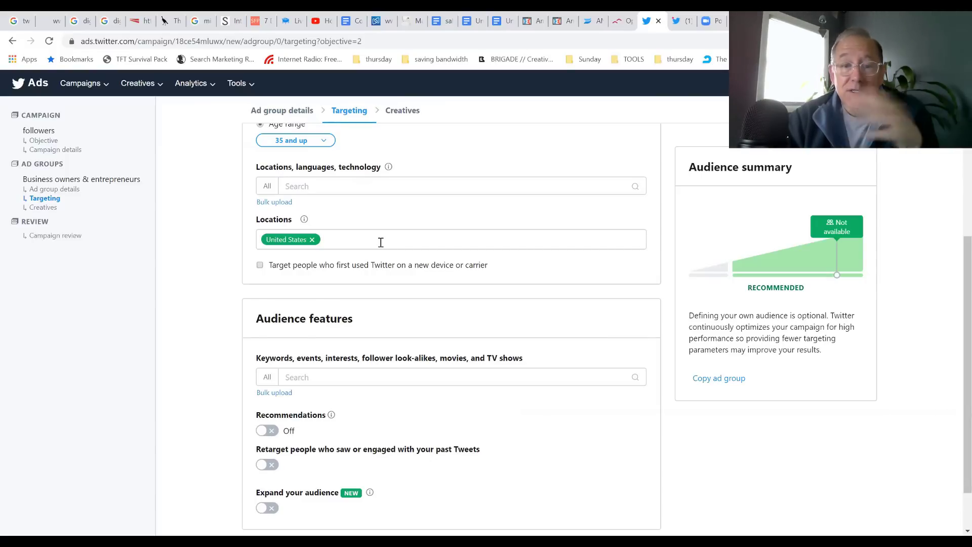
scroll(380, 246, "down", 2)
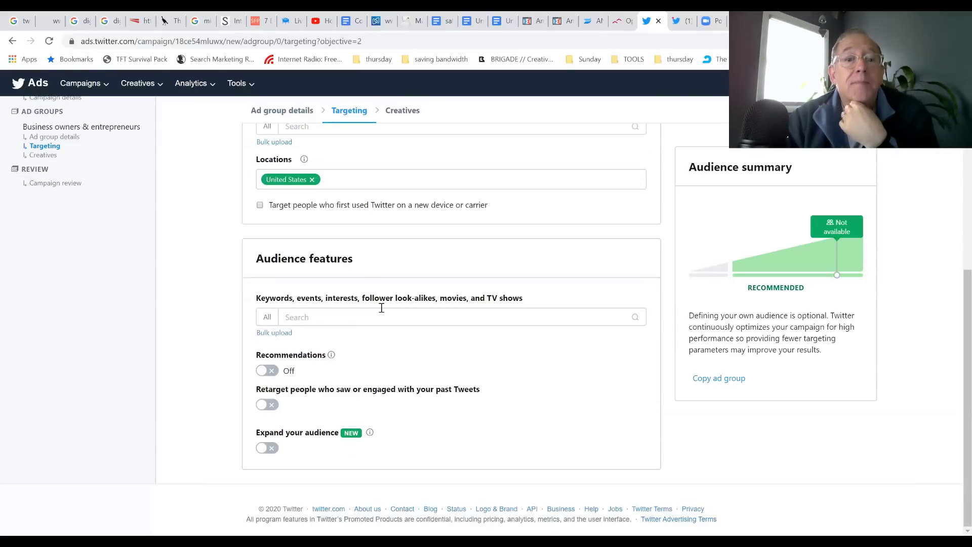
left_click(287, 317)
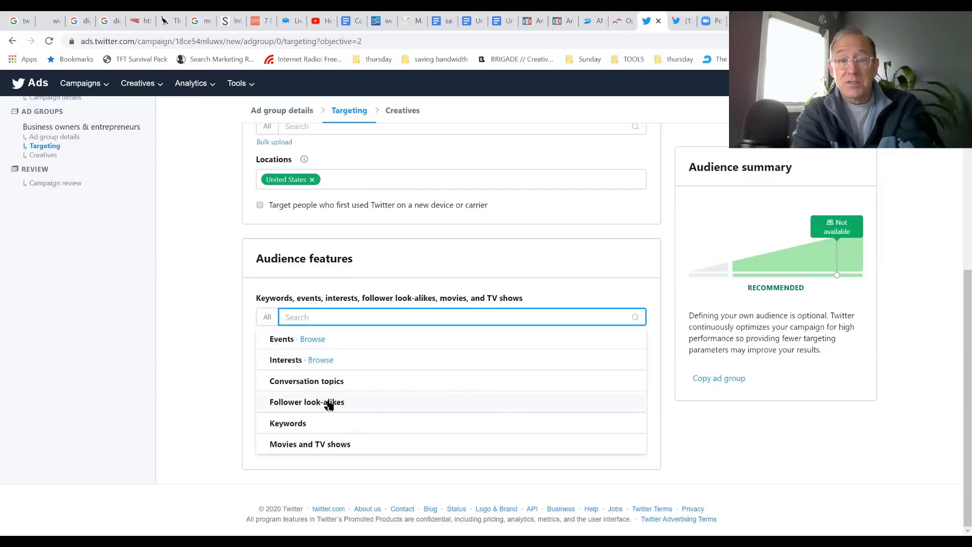
type("small")
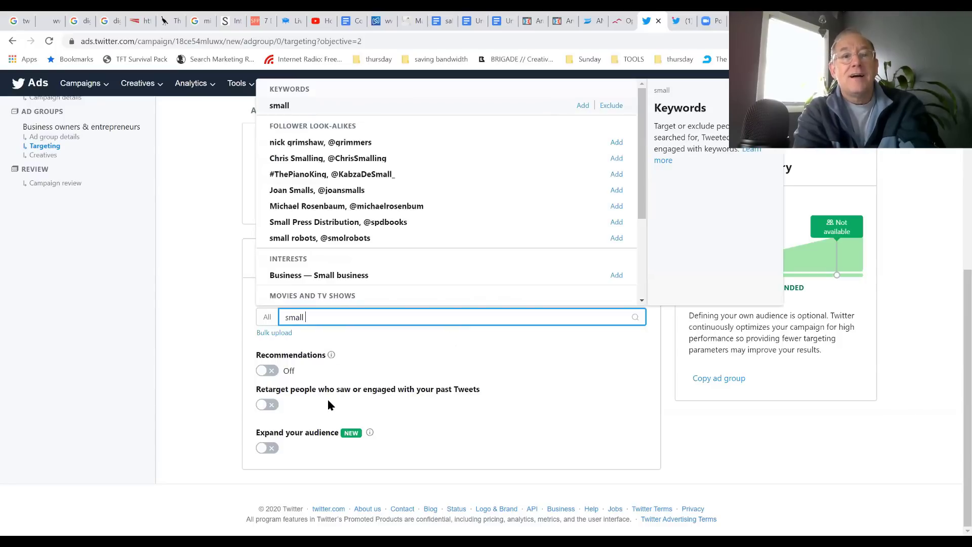
type(" business")
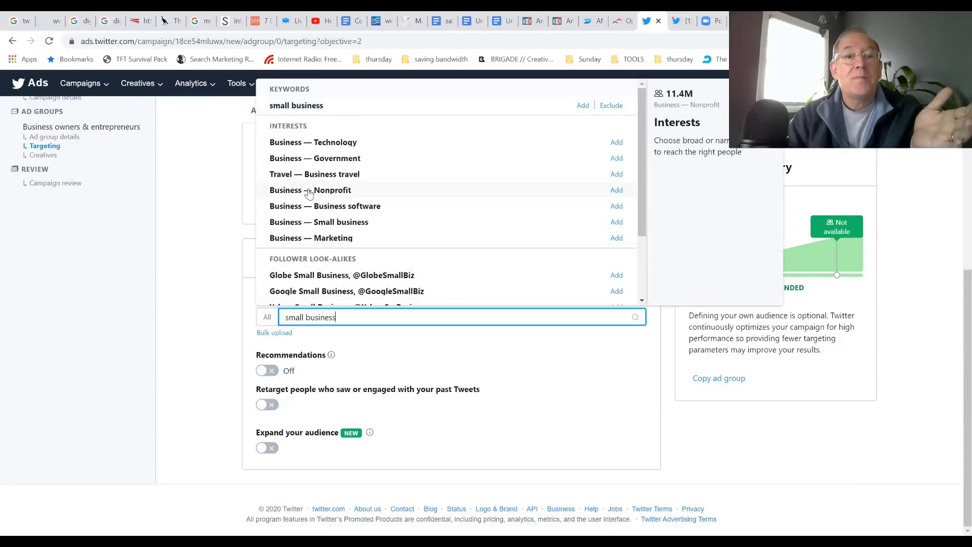
scroll(482, 201, "down", 2)
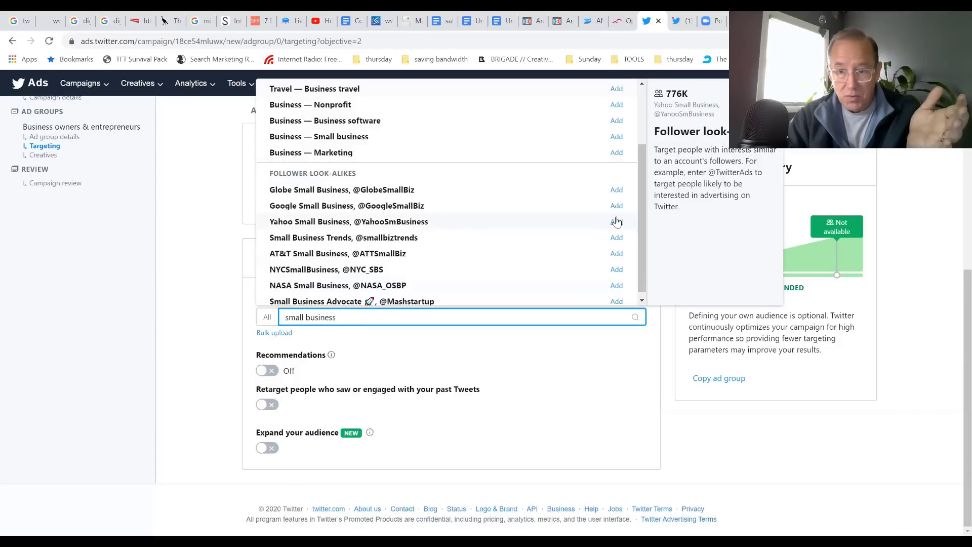
scroll(314, 240, "up", 2)
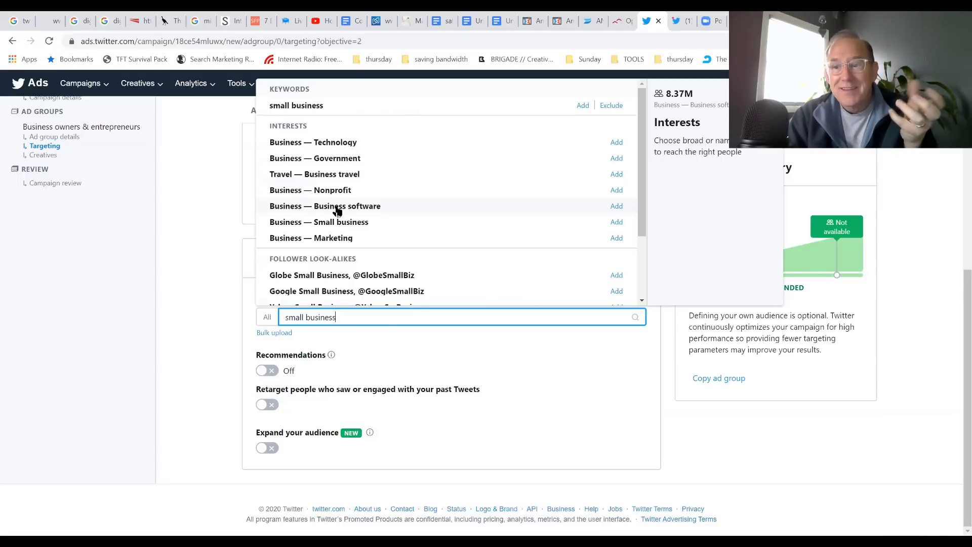
scroll(365, 207, "down", 2)
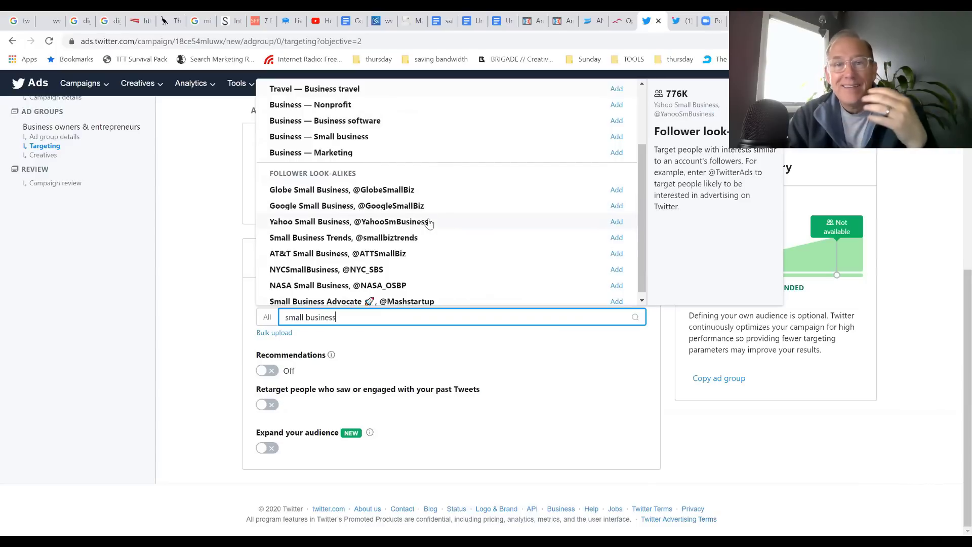
scroll(428, 221, "down", 1)
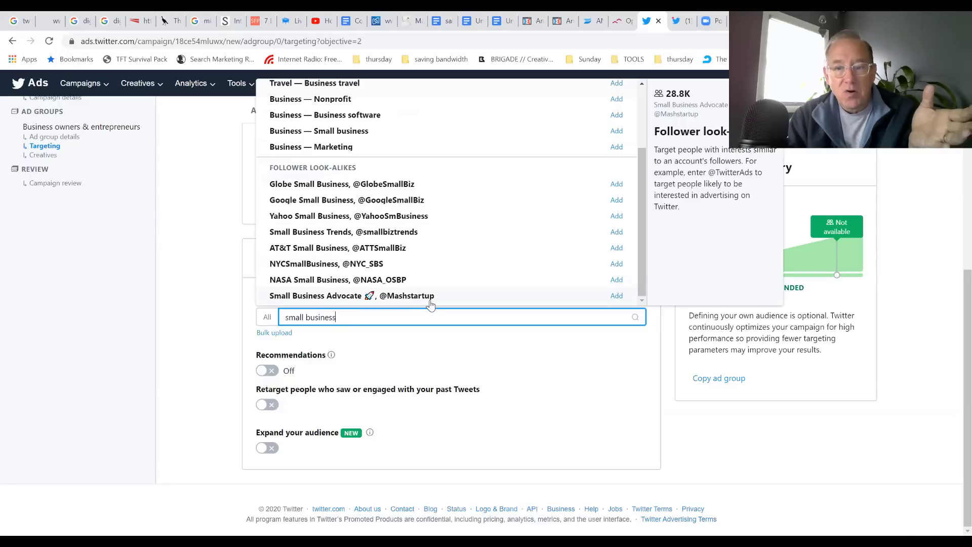
scroll(430, 302, "up", 3)
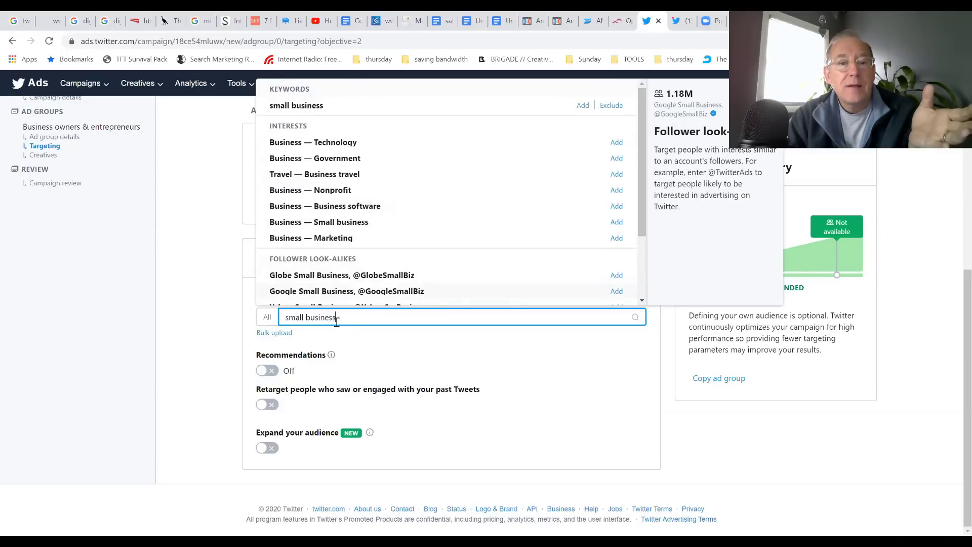
left_click_drag(336, 317, 289, 317)
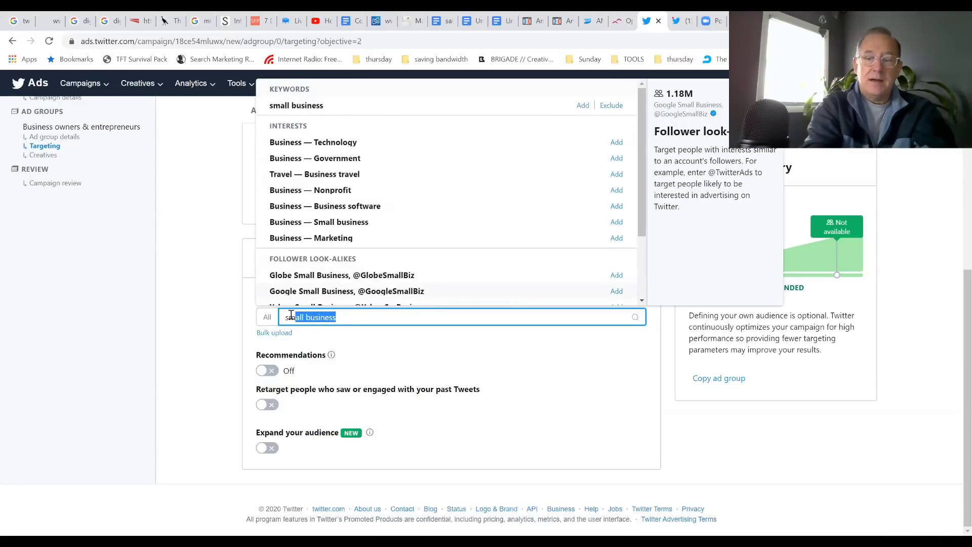
key("BackSpace")
type("entr")
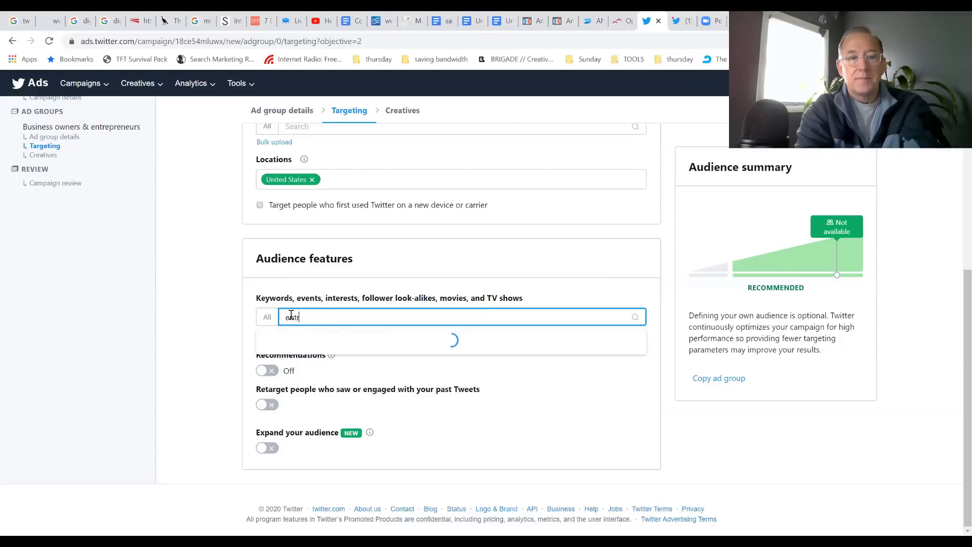
type("ep")
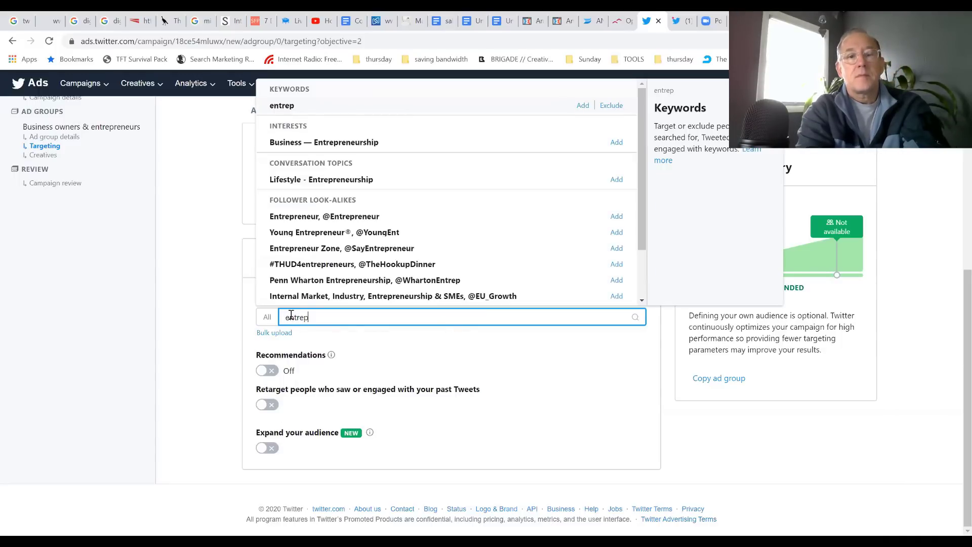
type("reneur")
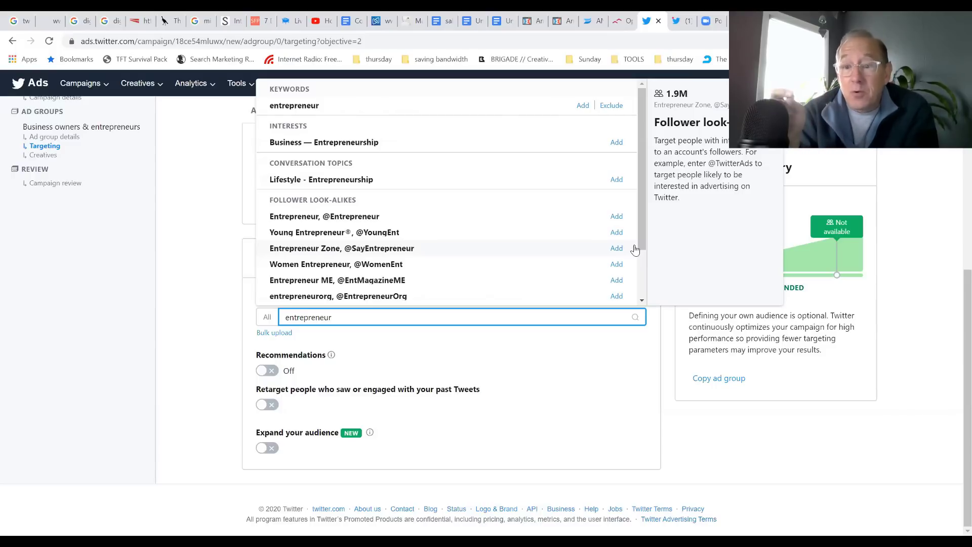
key("BackSpace")
key("BackSpace")
key("BackSpace")
key("BackSpace")
key("BackSpace")
key("BackSpace")
key("BackSpace")
key("BackSpace")
key("BackSpace")
key("BackSpace")
key("BackSpace")
key("BackSpace")
left_click(570, 223)
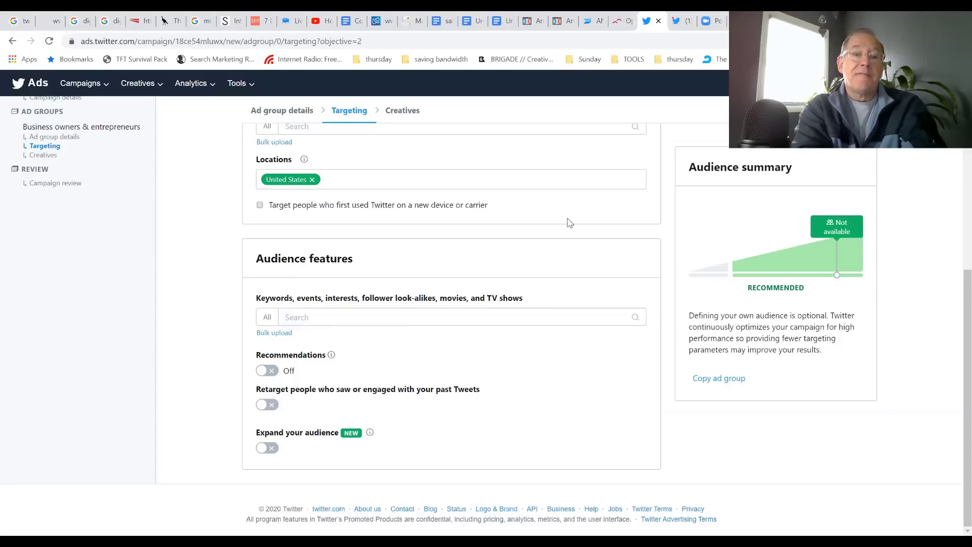
Search for the target account and add its followers as a follower look-alike audience, then review targeting.
left_click(353, 318)
type("jack")
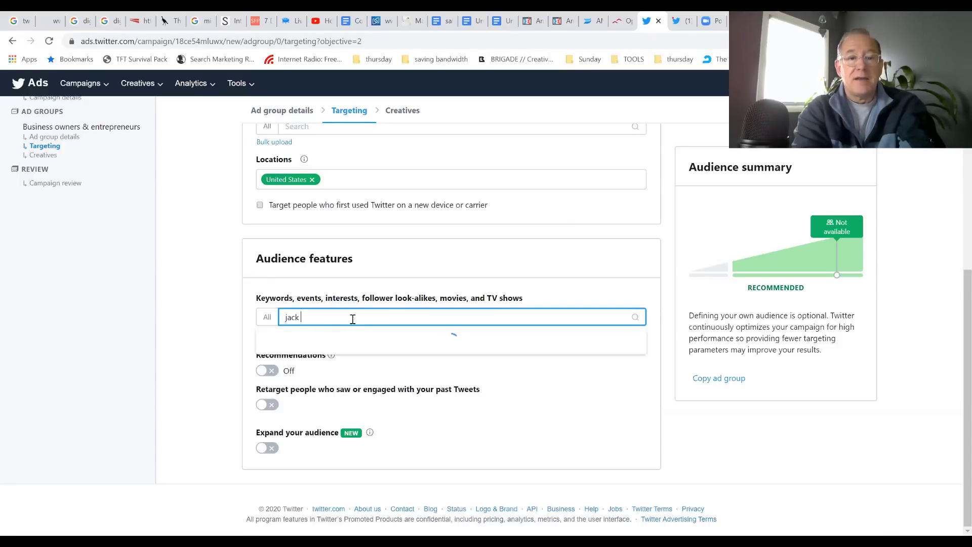
type(" canfield")
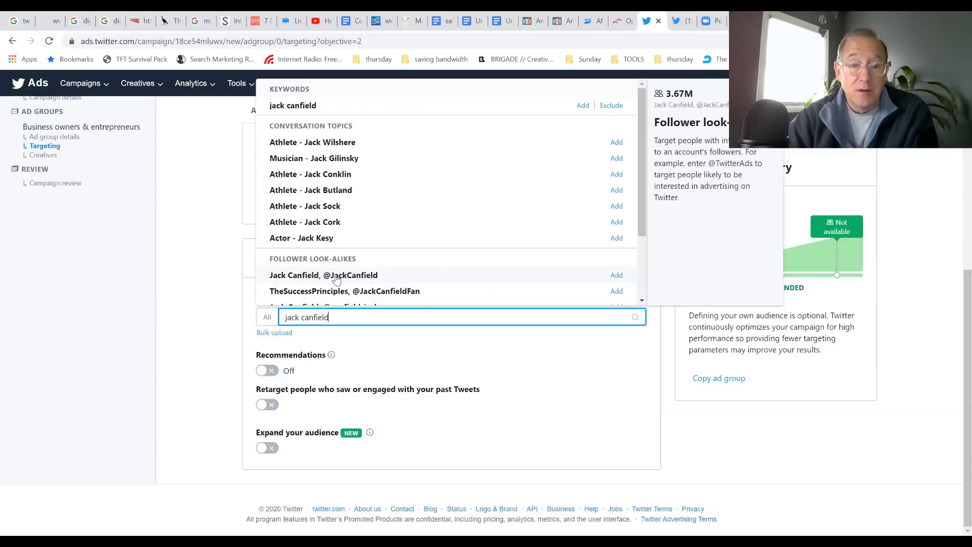
left_click(617, 276)
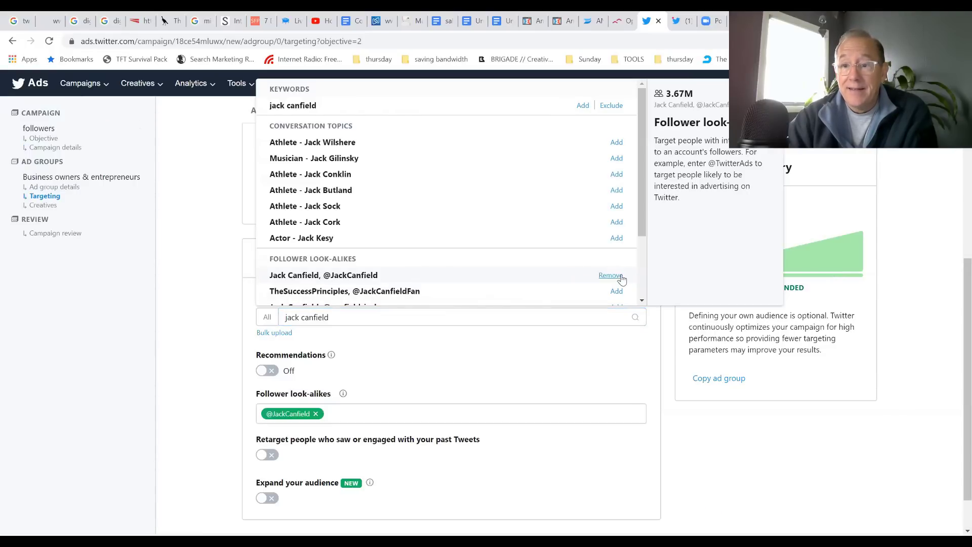
left_click(142, 290)
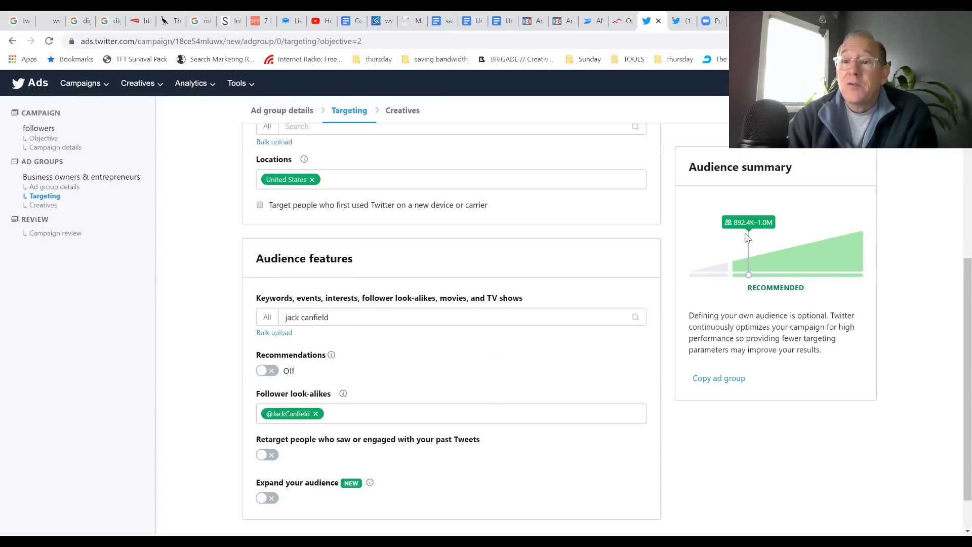
scroll(442, 353, "down", 2)
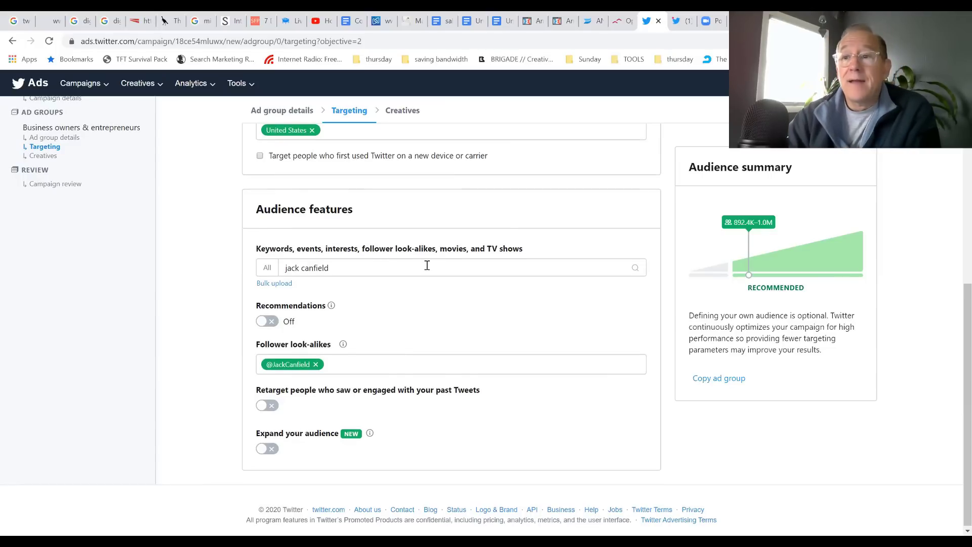
scroll(825, 285, "up", 5)
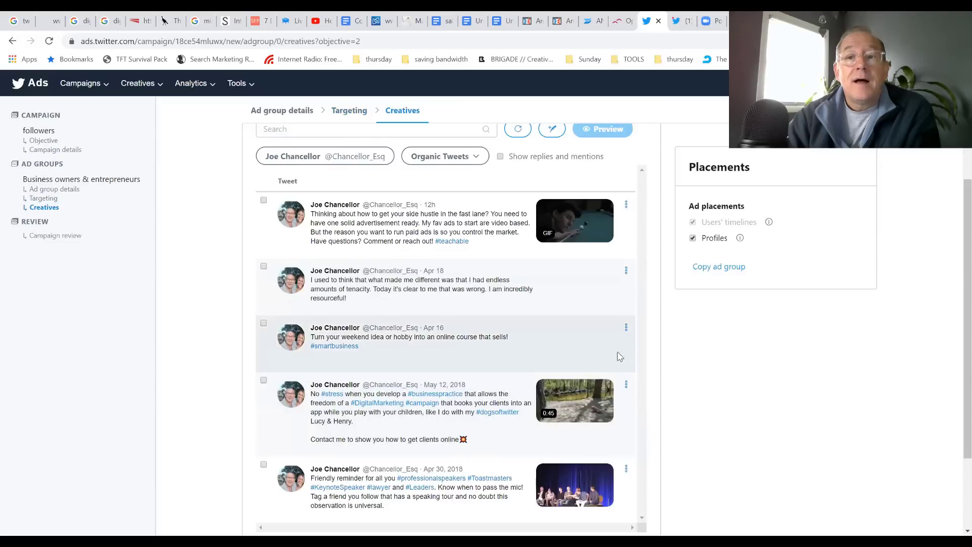
scroll(619, 354, "up", 3)
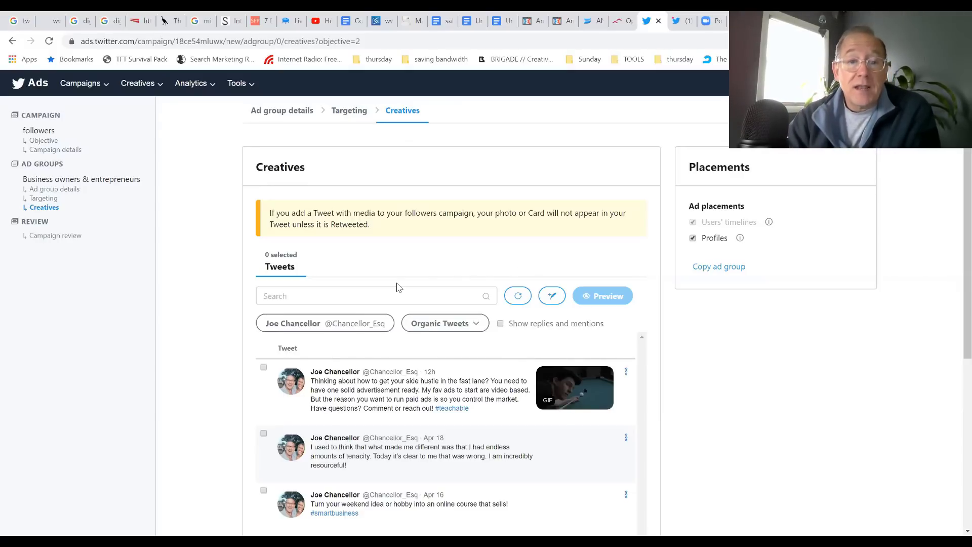
Compose a new tweet with Promoted-only kept checked and show the media library photos.
left_click(369, 295)
scroll(512, 308, "down", 3)
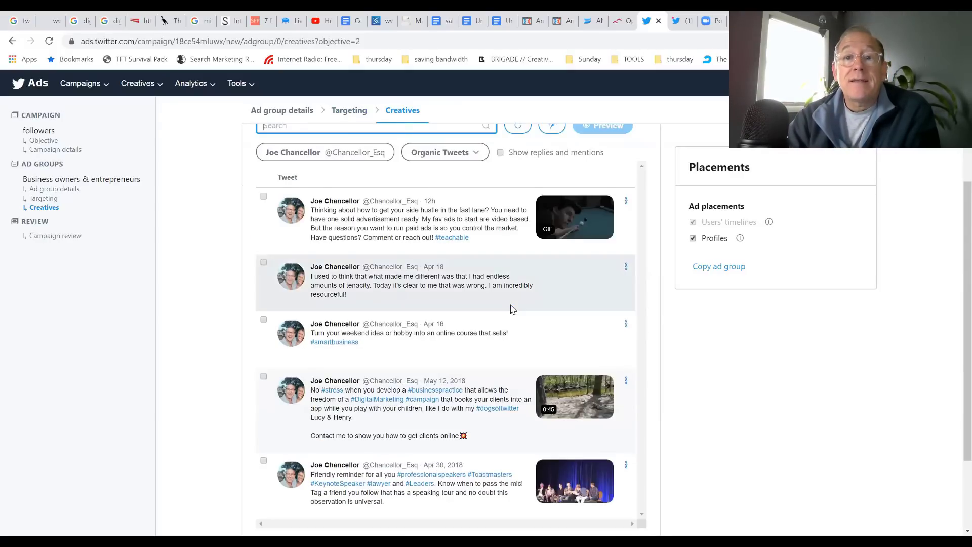
scroll(501, 310, "up", 2)
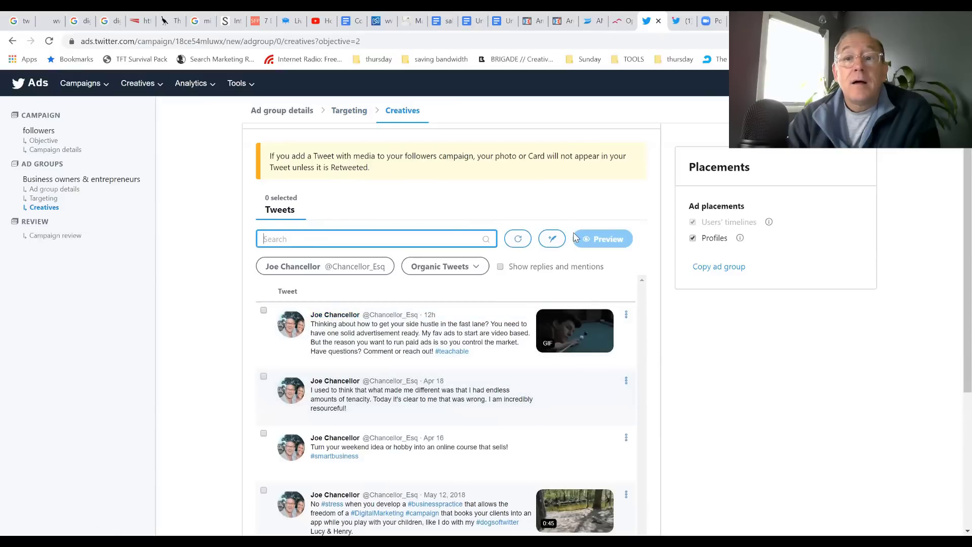
left_click(551, 242)
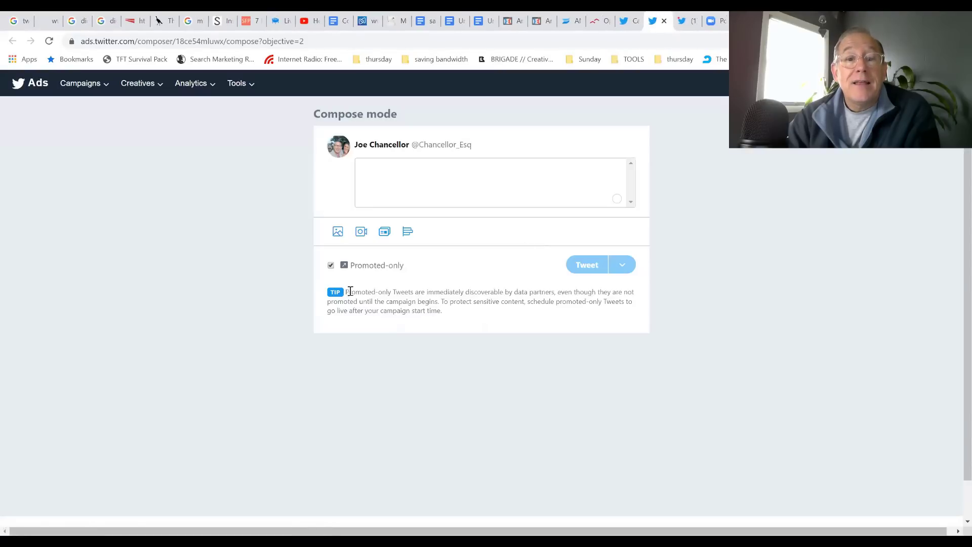
left_click(331, 266)
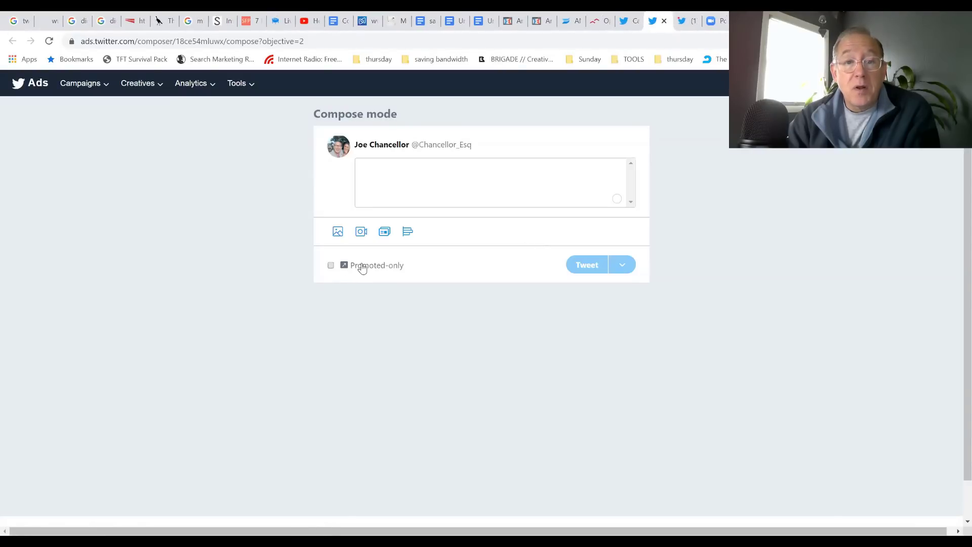
left_click(331, 267)
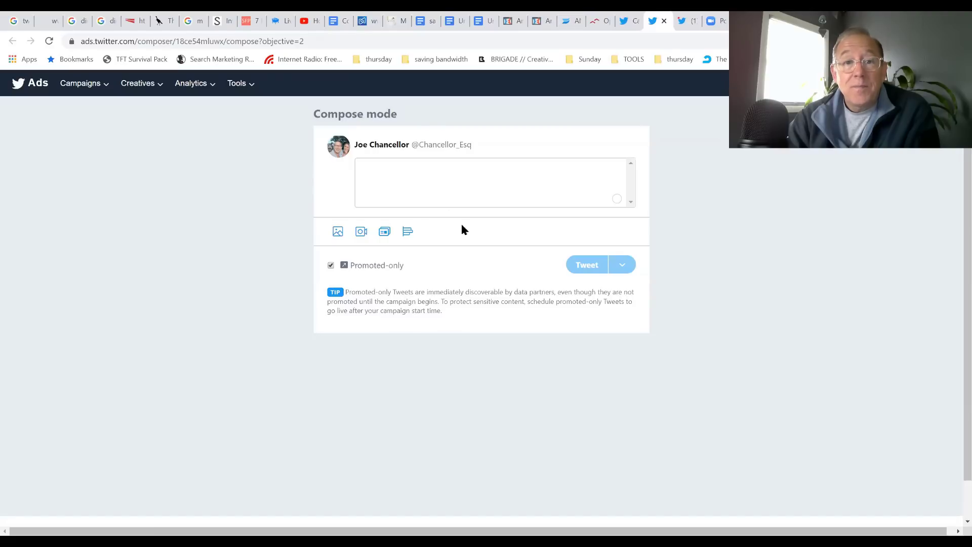
left_click(441, 203)
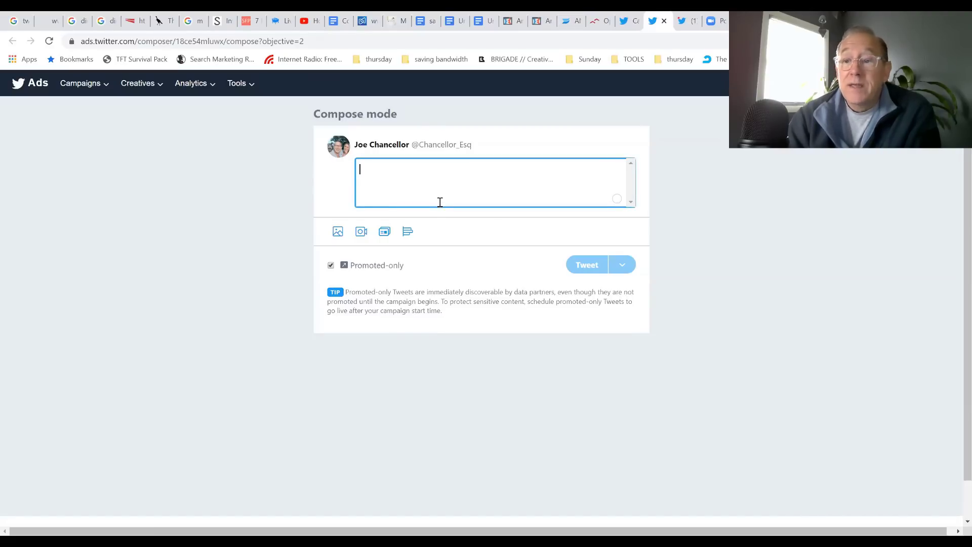
left_click(336, 232)
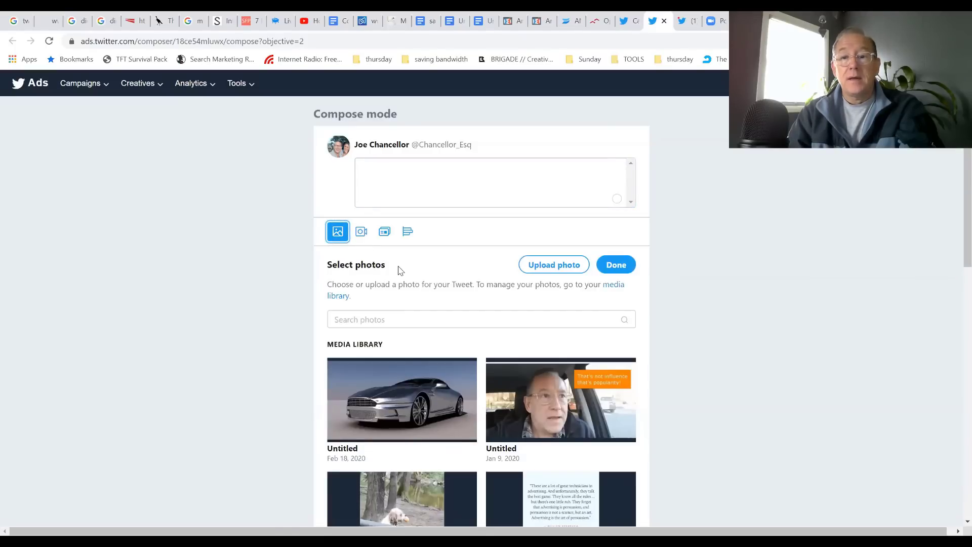
Upload the 'unnamed' image from the Downloads folder.
left_click(556, 264)
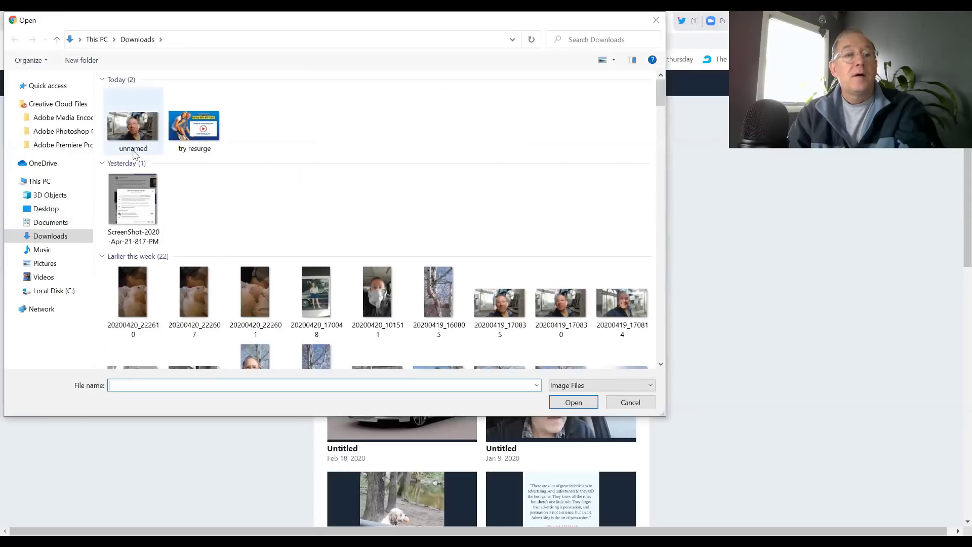
left_click(133, 126)
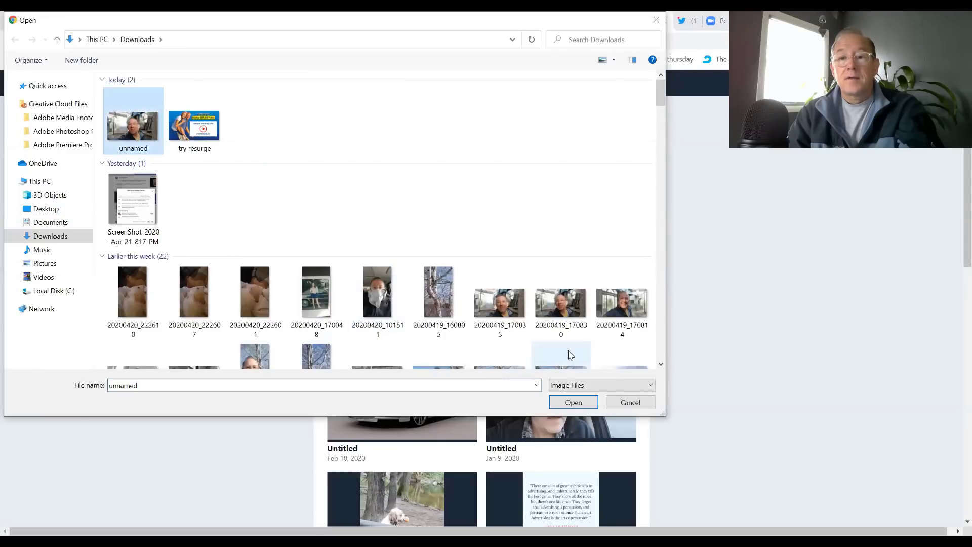
left_click(614, 315)
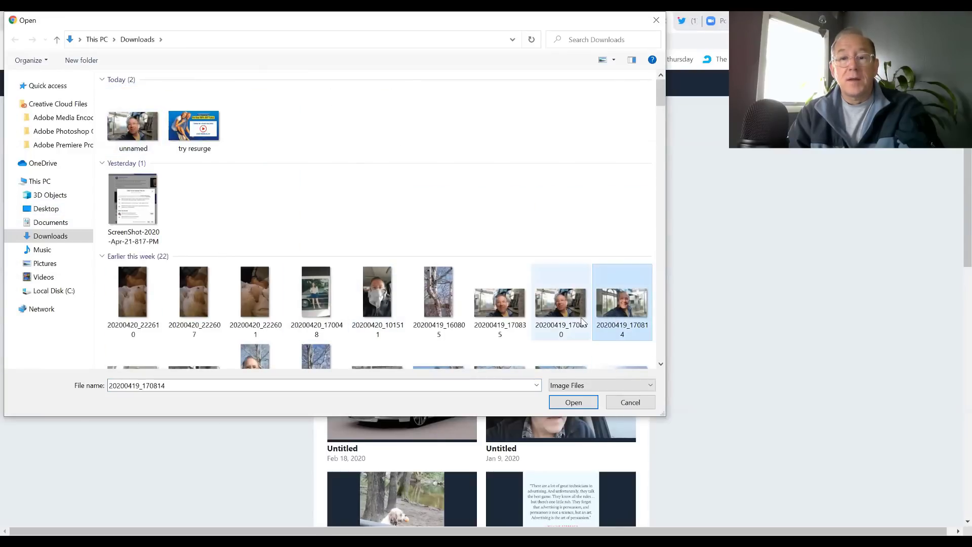
left_click(517, 306)
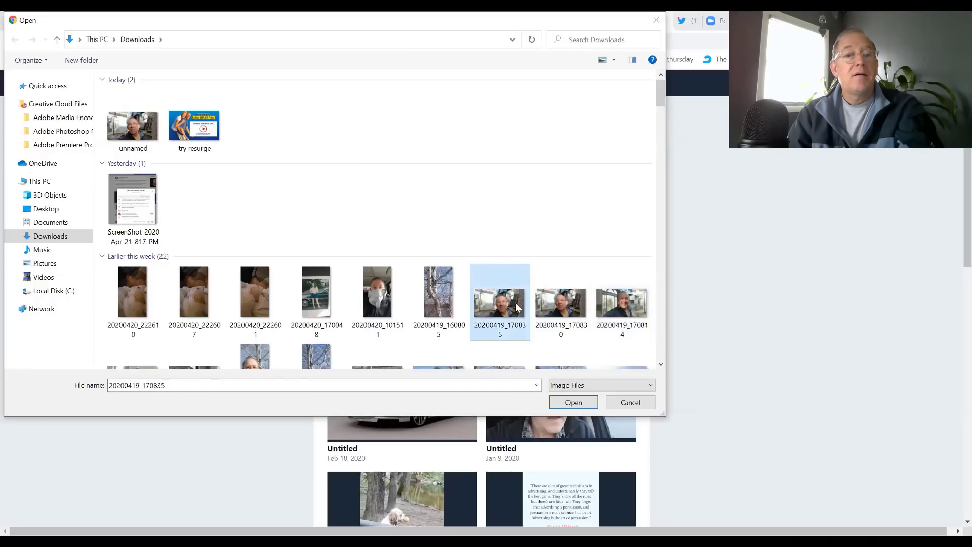
left_click(558, 405)
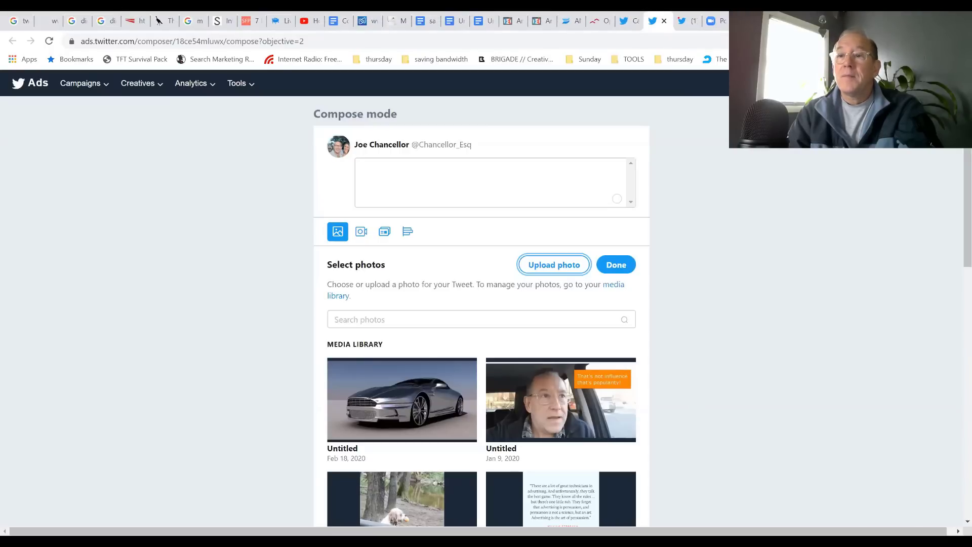
left_click(525, 267)
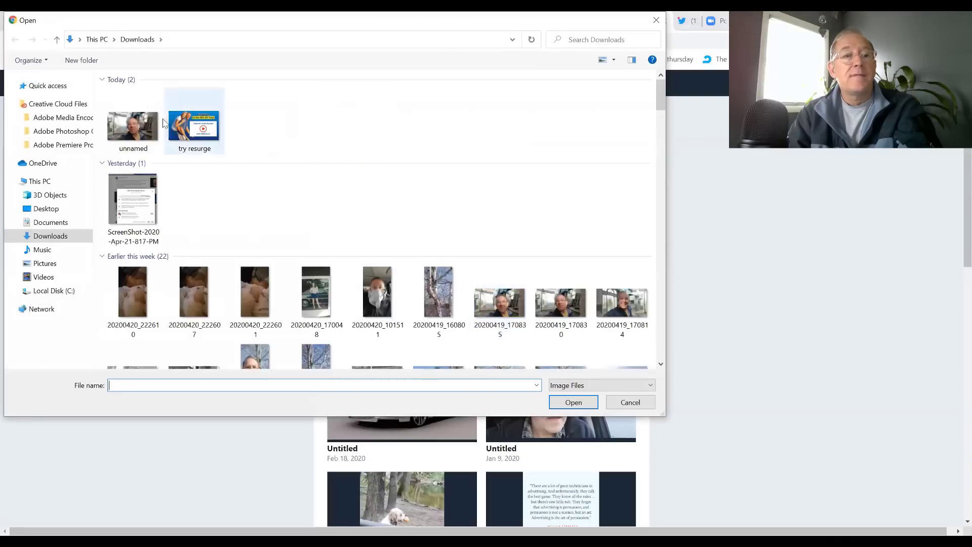
left_click(126, 137)
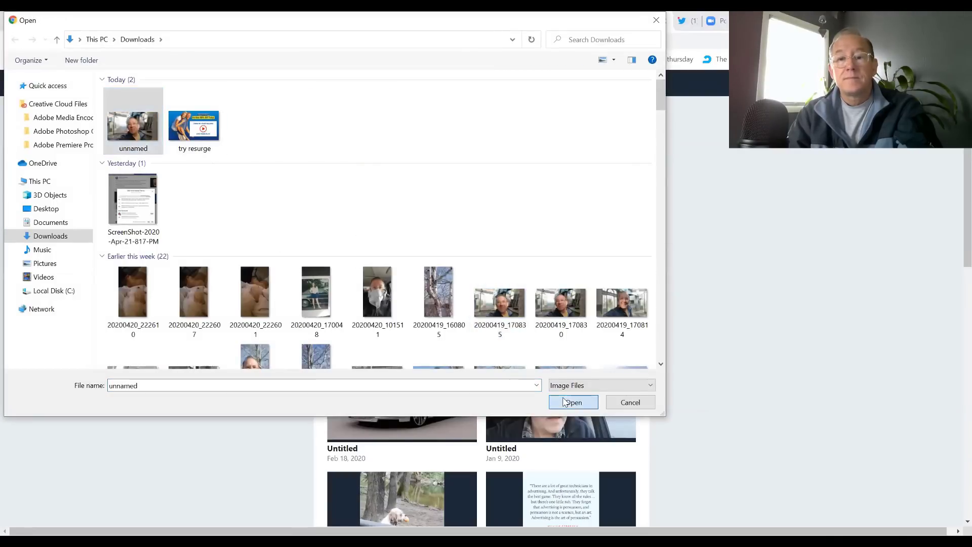
left_click(565, 401)
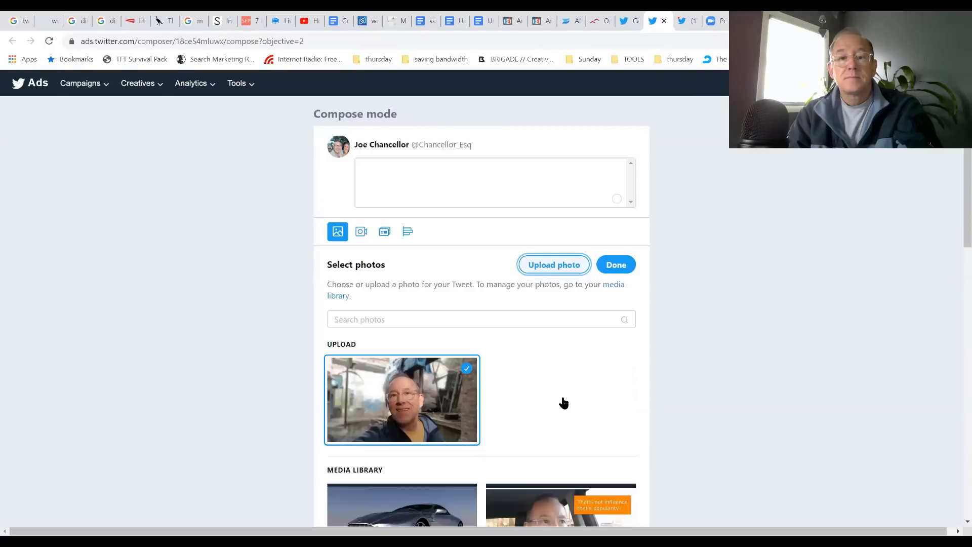
Toggle the uploaded photo's selection and return to the tweet text box.
left_click(436, 427)
scroll(437, 427, "down", 2)
left_click(448, 406)
scroll(447, 406, "up", 2)
left_click(427, 200)
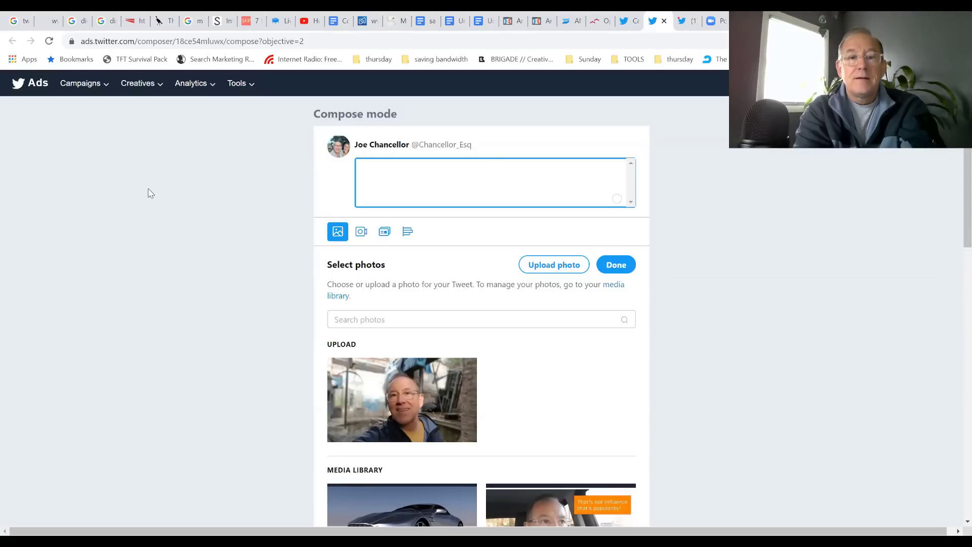
Enter the tweet text starting 'Thanks', remove the words 'on Twitter', and end it with #influence.
type("Thanks")
type("for connecting here on Twitter. If you'd like to collaborate and expand your reach... let me know that one thing your clients find to be you're best at? #networkandgrow")
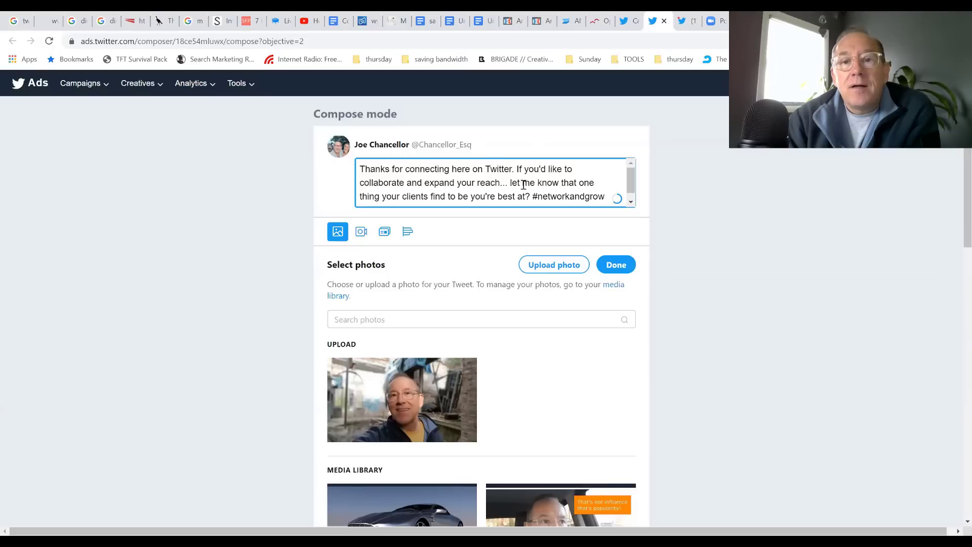
left_click(513, 169)
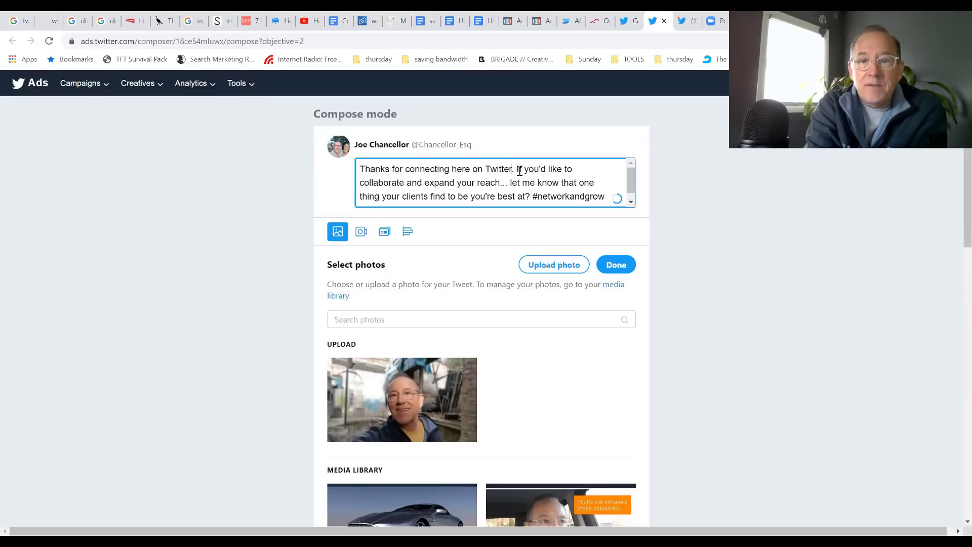
key("BackSpace")
key("BackSpace")
key("BackSpace")
key("BackSpace")
key("BackSpace")
key("BackSpace")
key("BackSpace")
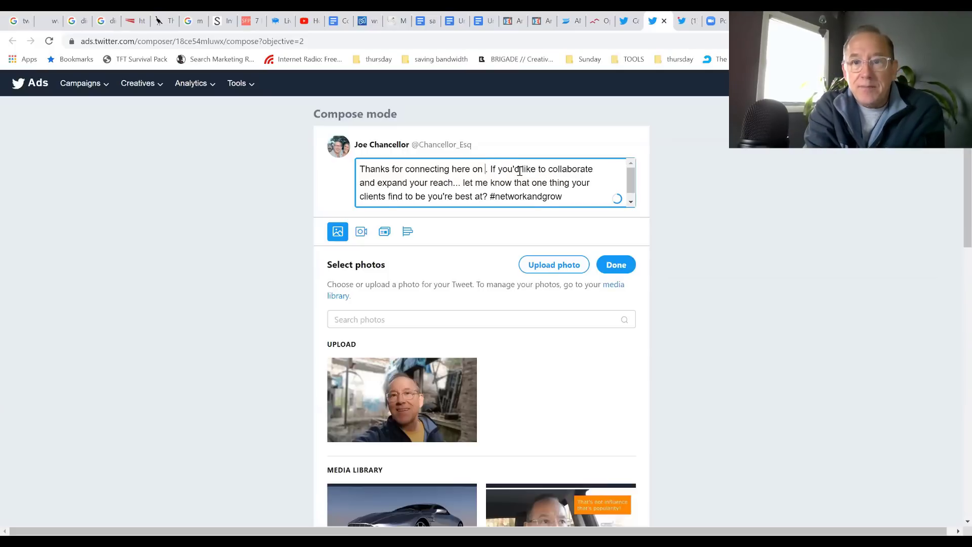
key("BackSpace")
key("BackSpace")
key("BackSpace")
key("BackSpace")
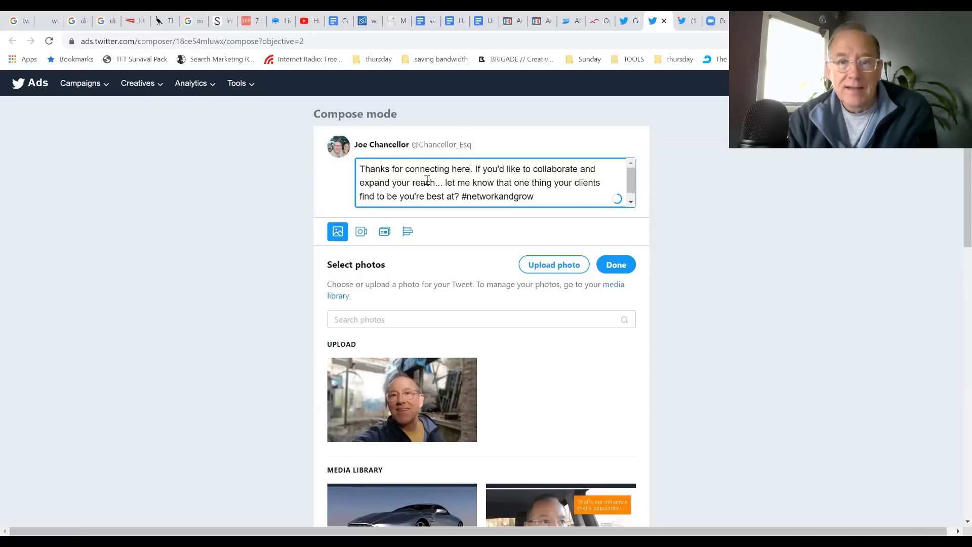
key("BackSpace")
key("BackSpace")
key("BackSpace")
key("BackSpace")
key("BackSpace")
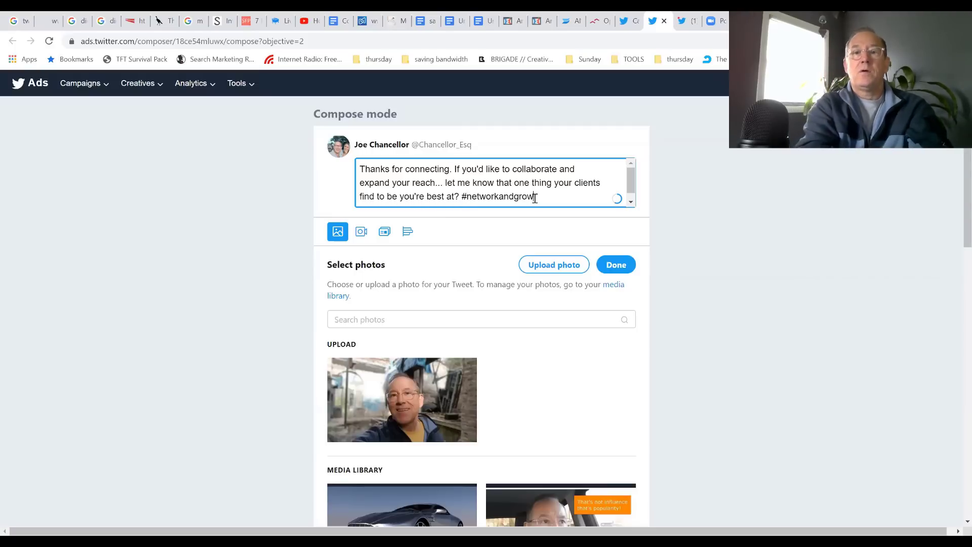
key("BackSpace")
key("BackSpace")
key("BackSpace")
key("BackSpace")
key("BackSpace")
key("BackSpace")
key("BackSpace")
key("BackSpace")
key("BackSpace")
key("BackSpace")
key("BackSpace")
key("BackSpace")
key("BackSpace")
key("BackSpace")
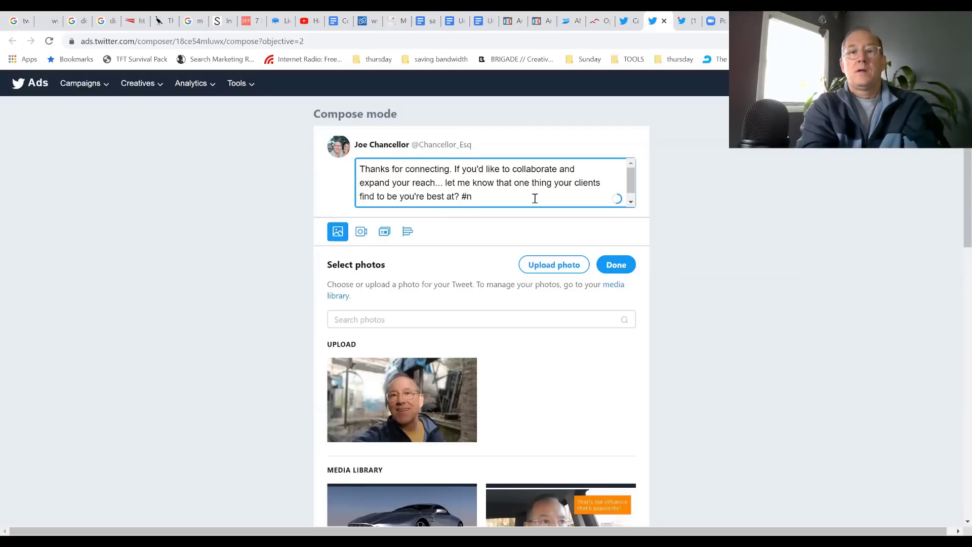
type("influence")
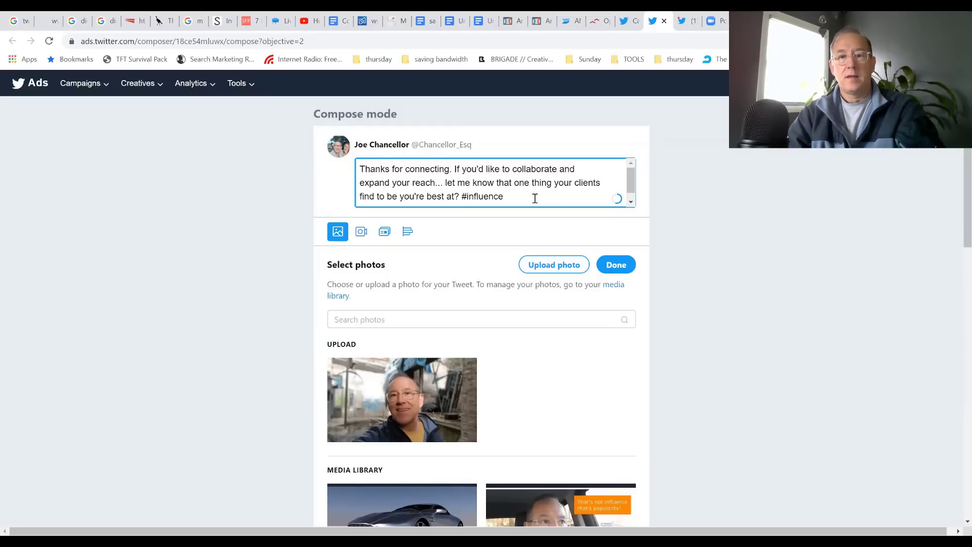
type("r")
key("BackSpace")
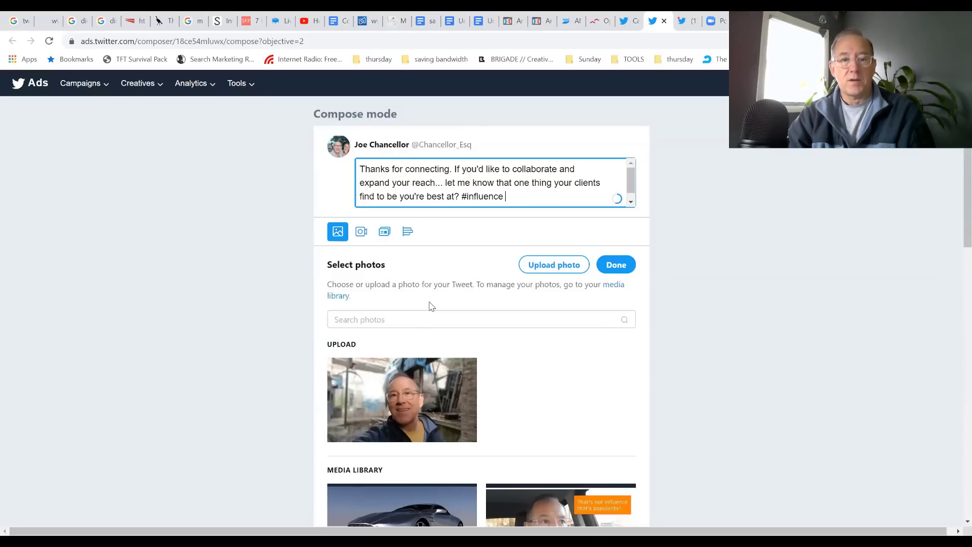
Attach the uploaded selfie photo and post the tweet as Promoted-only.
left_click(407, 405)
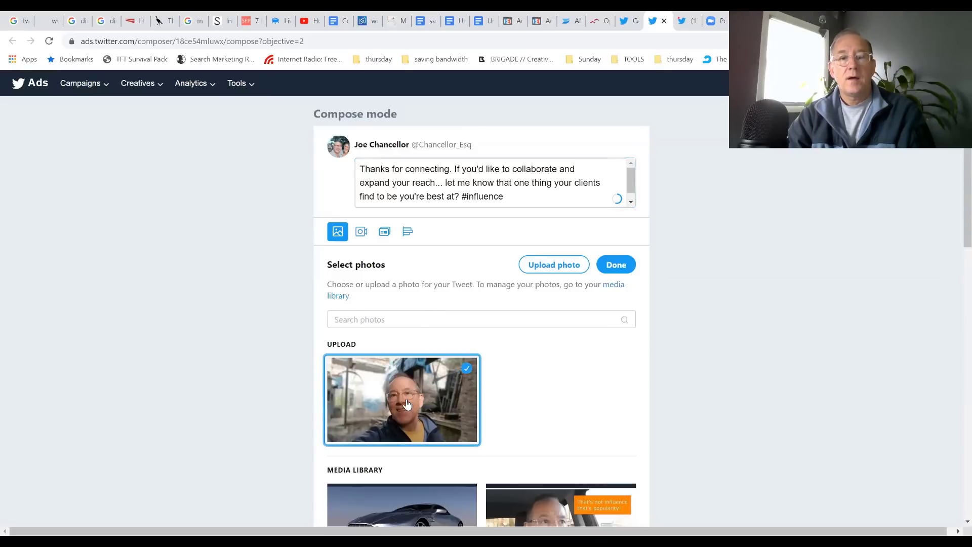
left_click(616, 265)
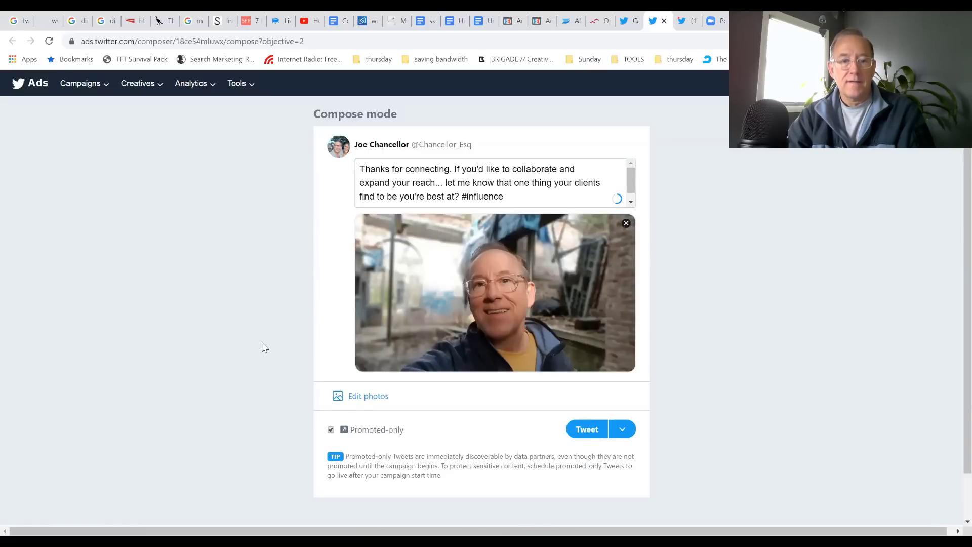
scroll(261, 347, "down", 1)
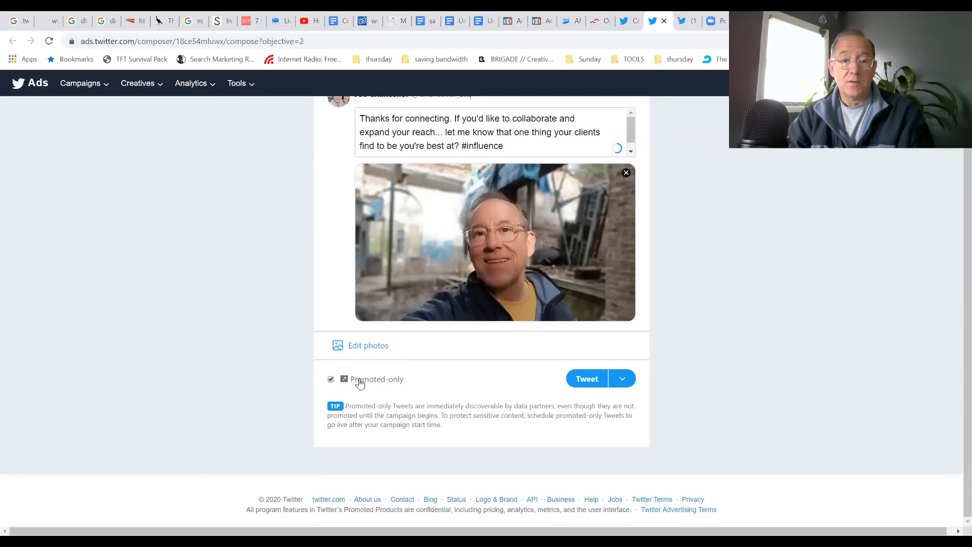
scroll(561, 404, "up", 1)
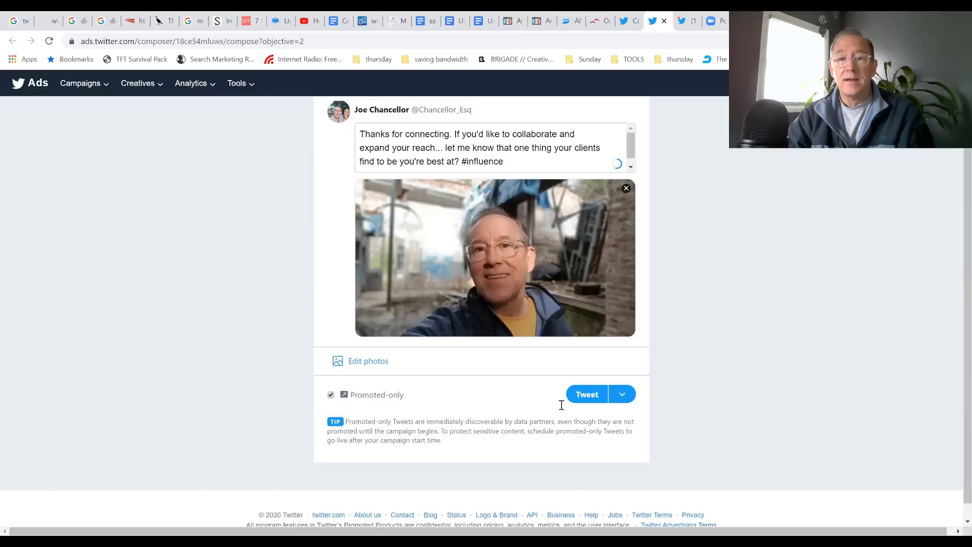
left_click(588, 426)
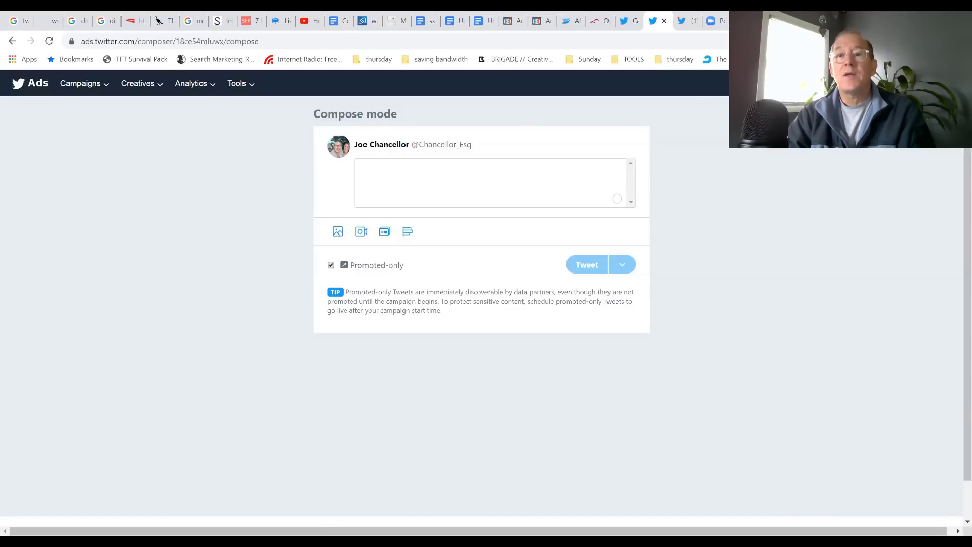
Return to the campaign's creatives step in the campaign tab.
left_click(637, 21)
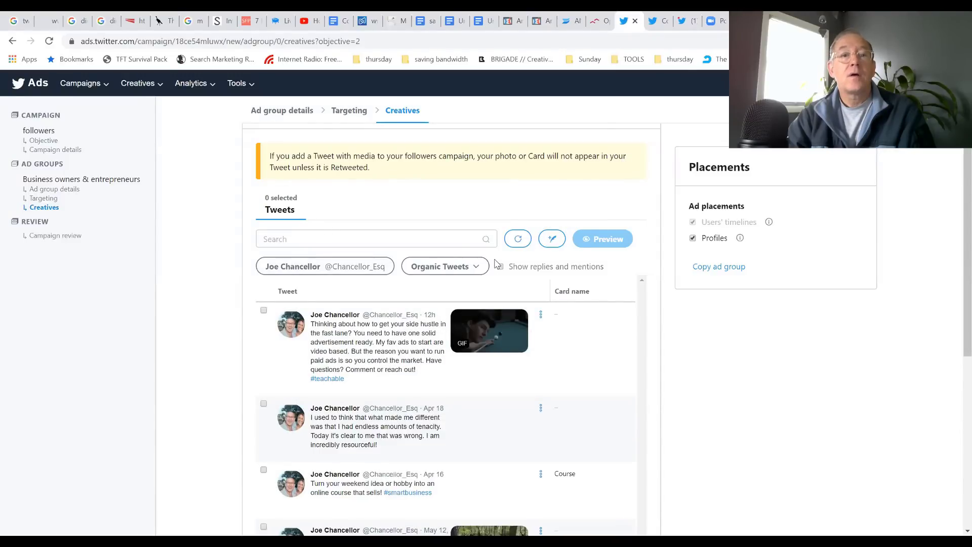
left_click(451, 236)
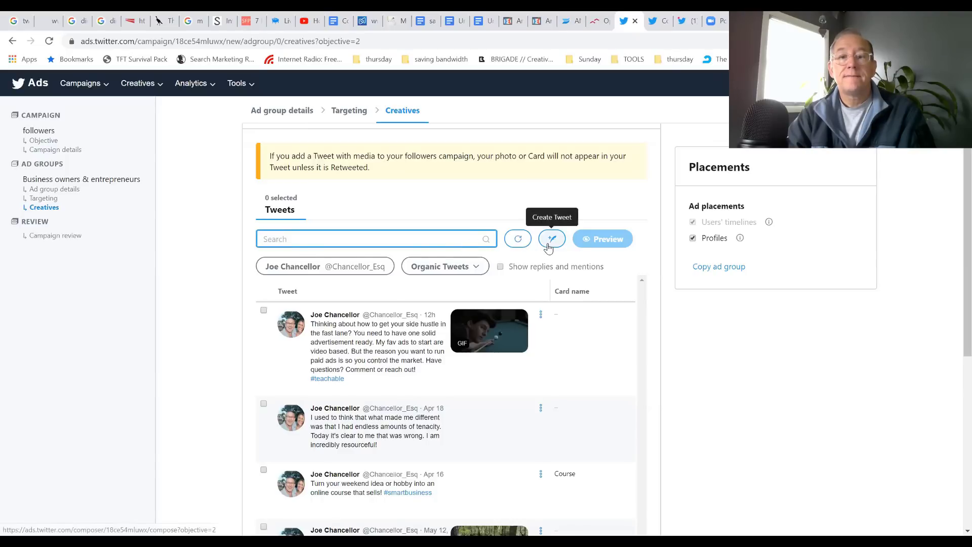
left_click(548, 246)
left_click(449, 239)
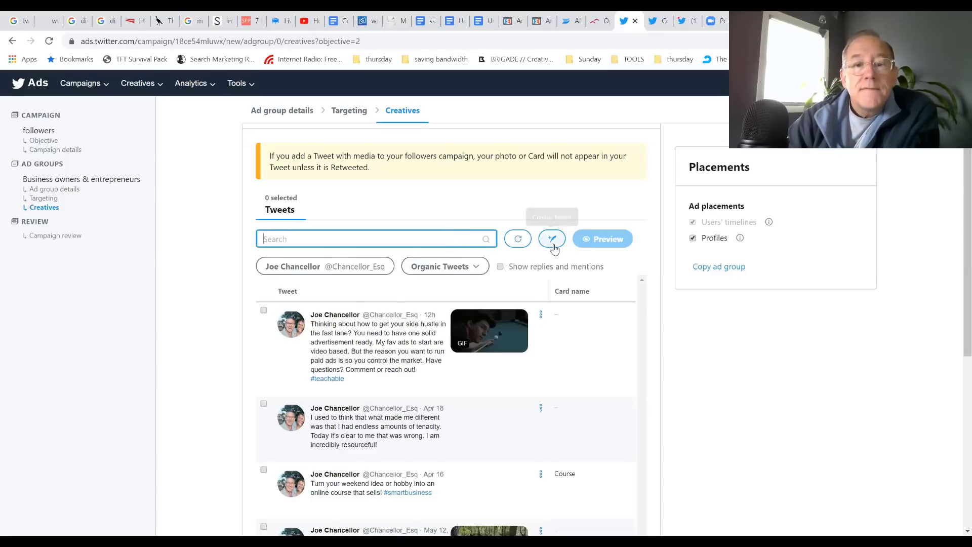
scroll(481, 326, "down", 3)
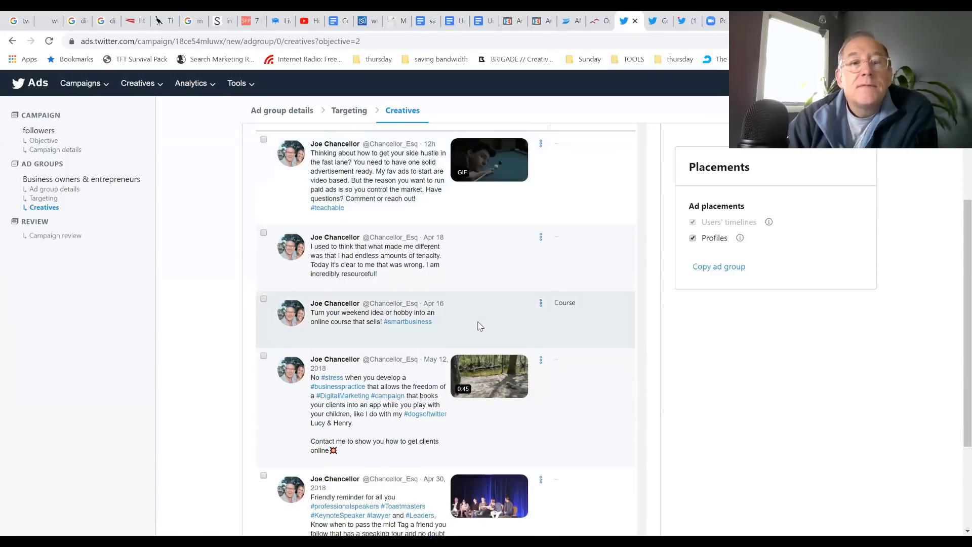
scroll(476, 325, "down", 2)
scroll(476, 324, "up", 5)
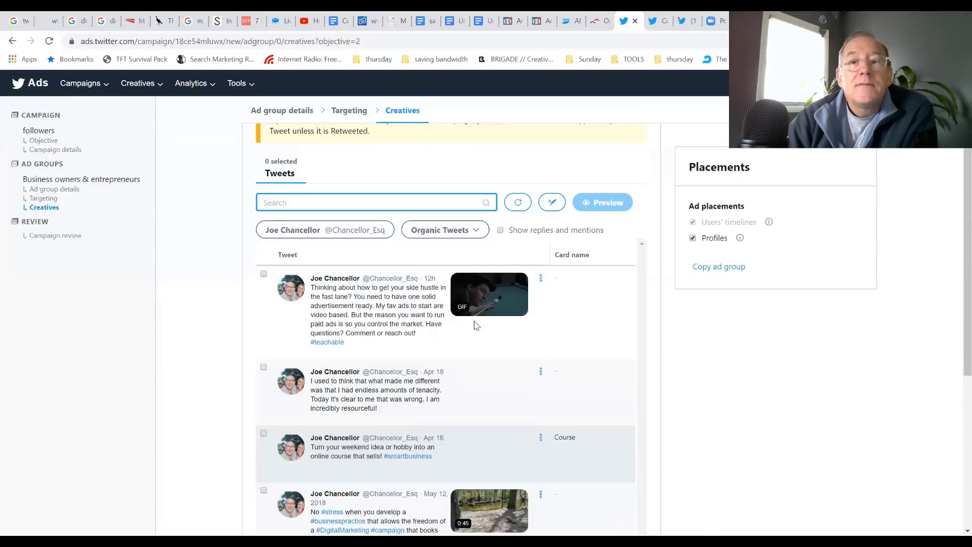
Filter the tweet list to Promoted-only Tweets and select the new #influence tweet.
left_click(452, 232)
left_click(452, 233)
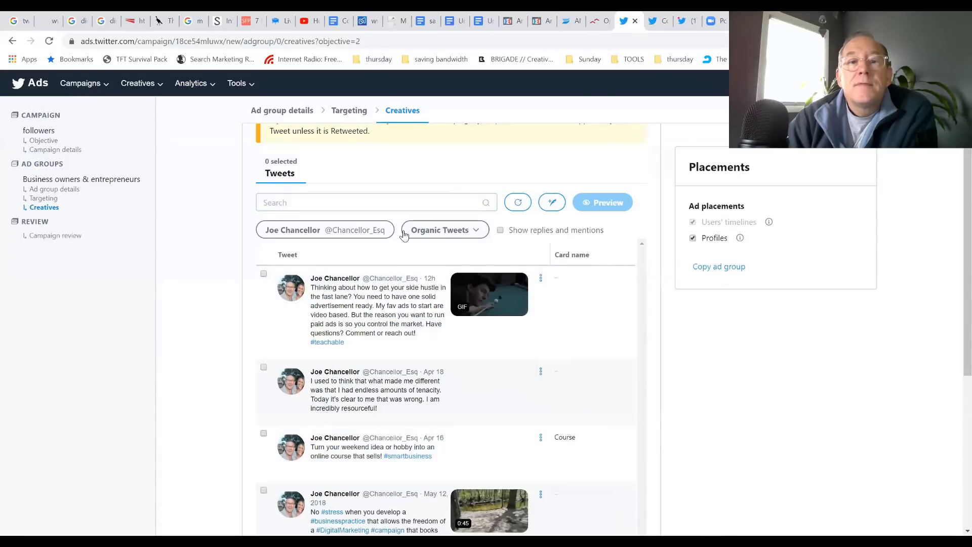
left_click(420, 231)
left_click(443, 290)
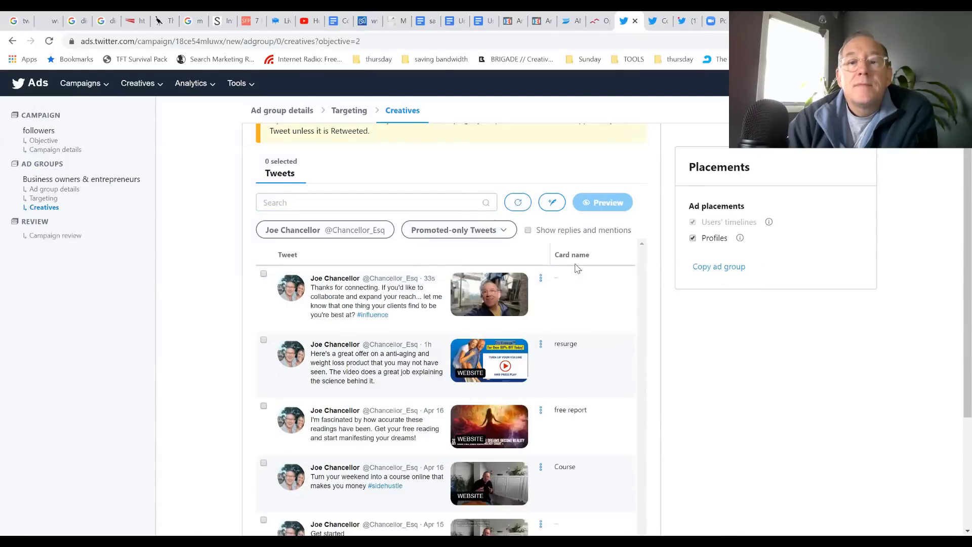
left_click(263, 274)
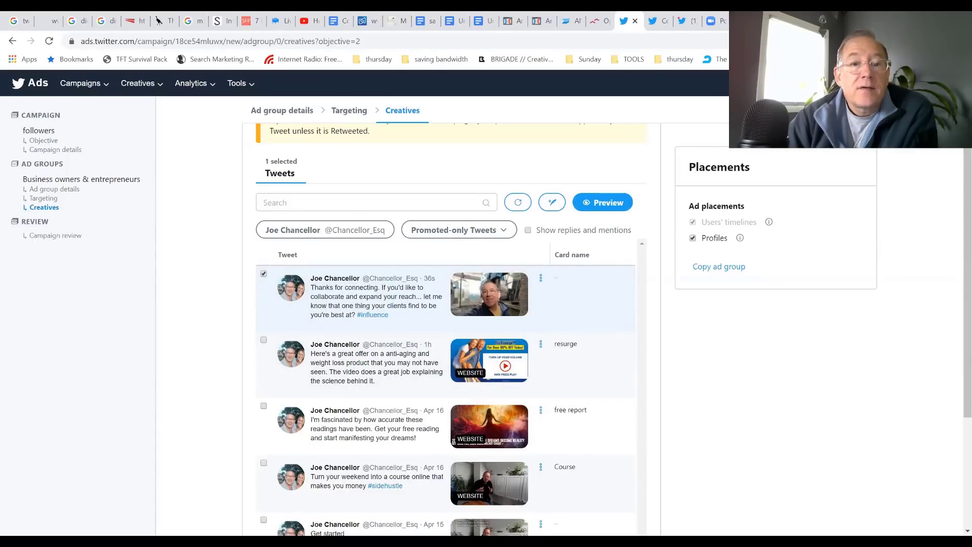
scroll(257, 397, "up", 1)
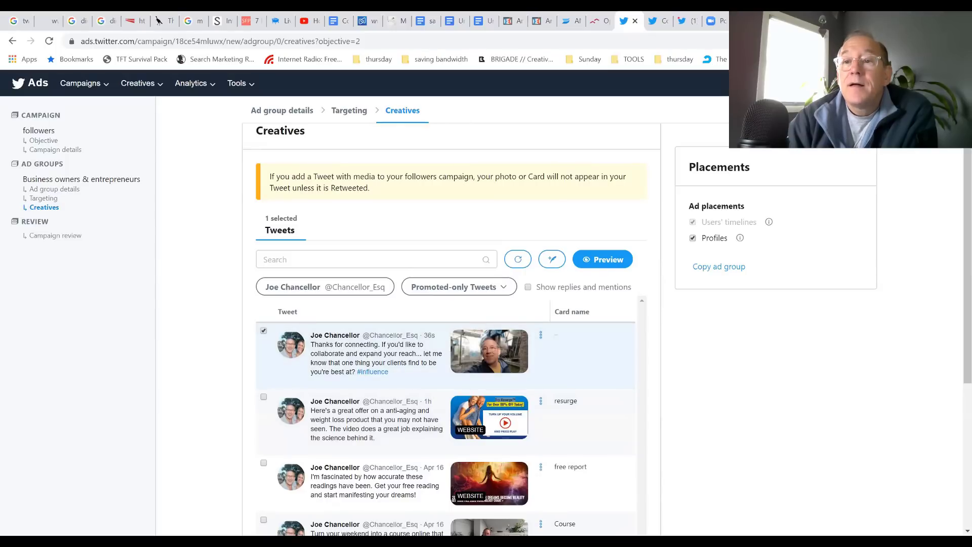
Advance to Campaign review and look over the followers campaign details.
left_click(906, 110)
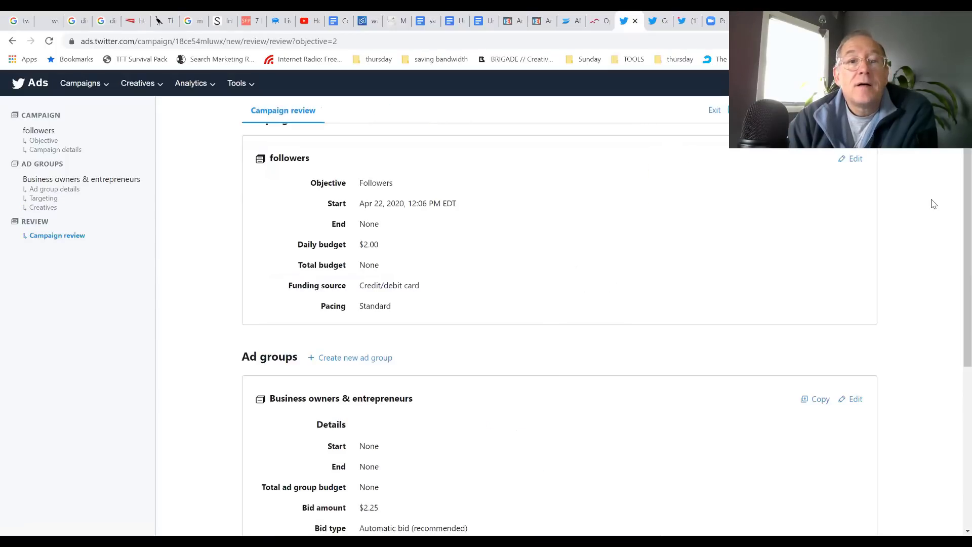
scroll(606, 264, "down", 5)
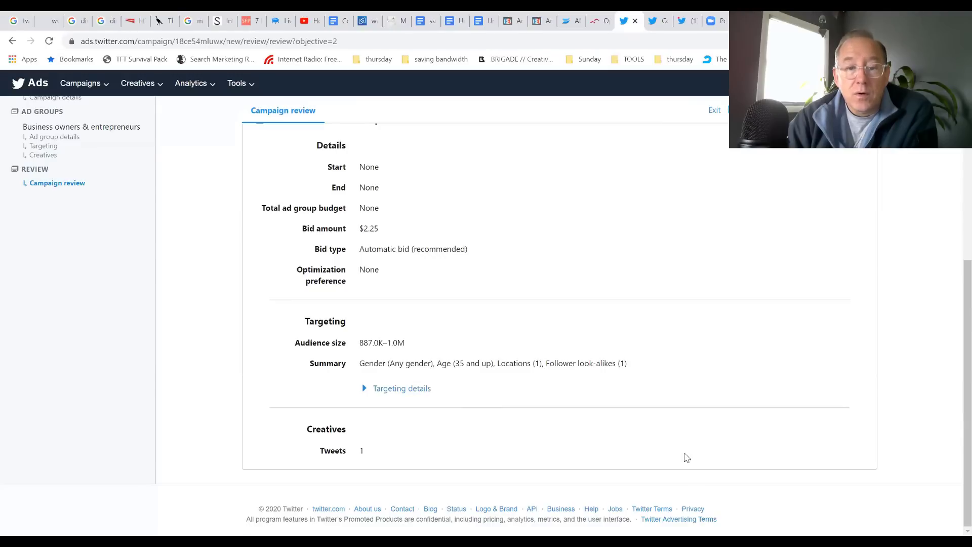
scroll(772, 173, "up", 6)
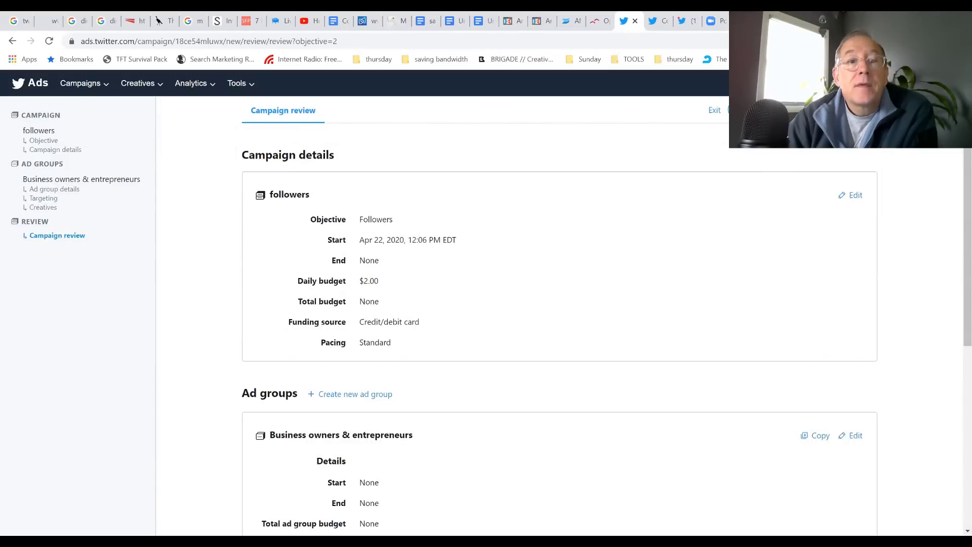
scroll(386, 276, "down", 4)
scroll(400, 329, "down", 2)
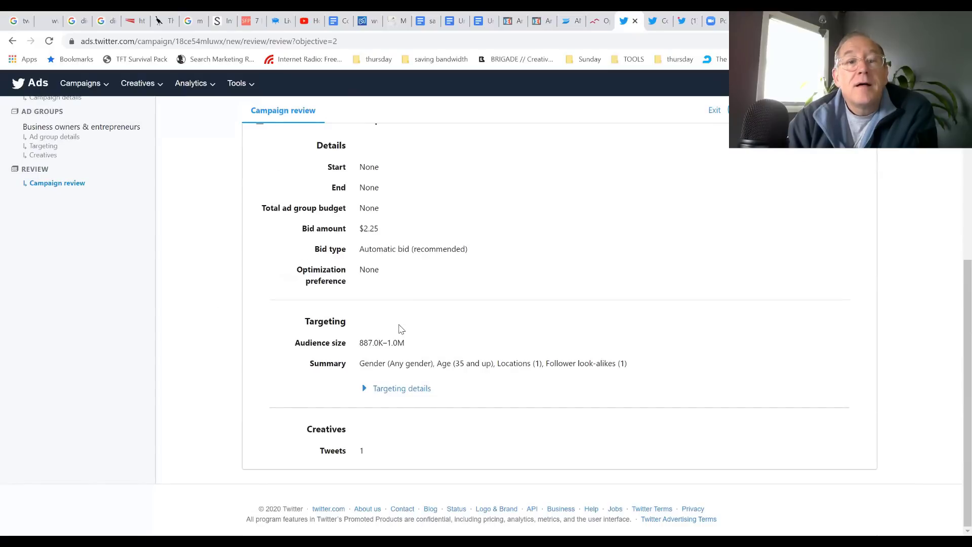
scroll(435, 389, "up", 6)
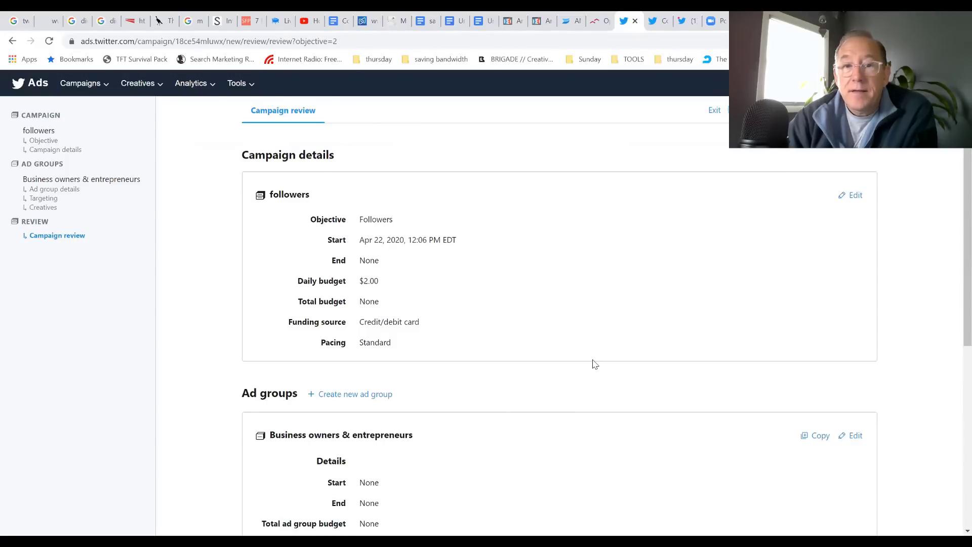
scroll(286, 316, "down", 3)
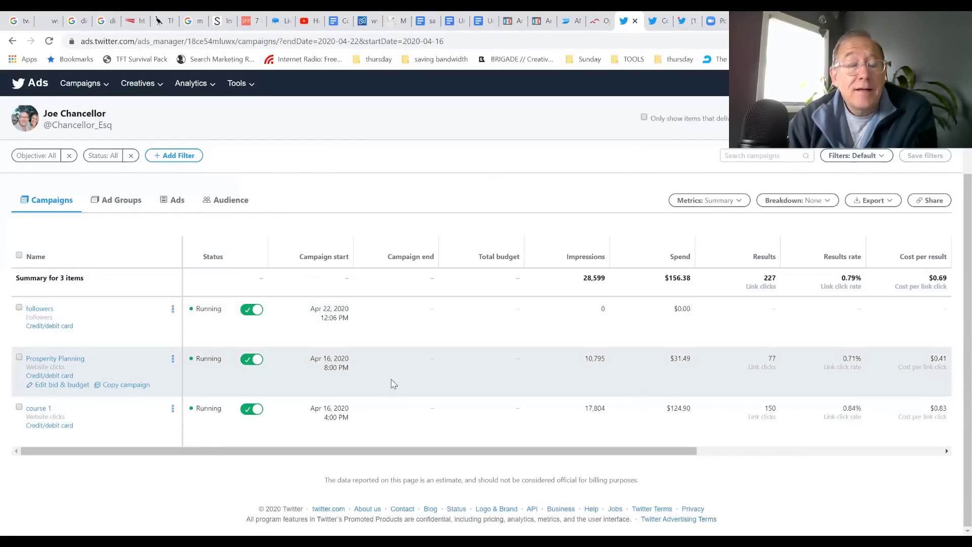
scroll(395, 384, "up", 3)
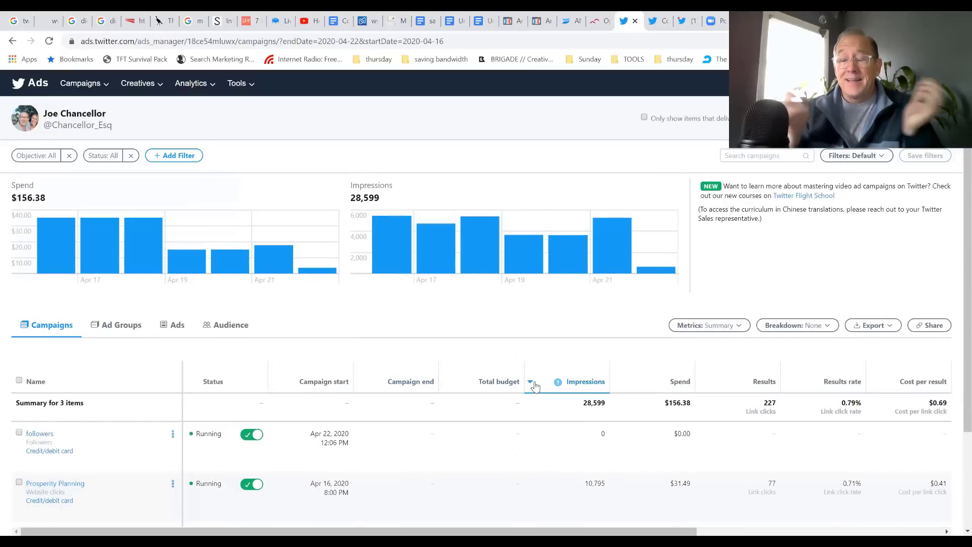